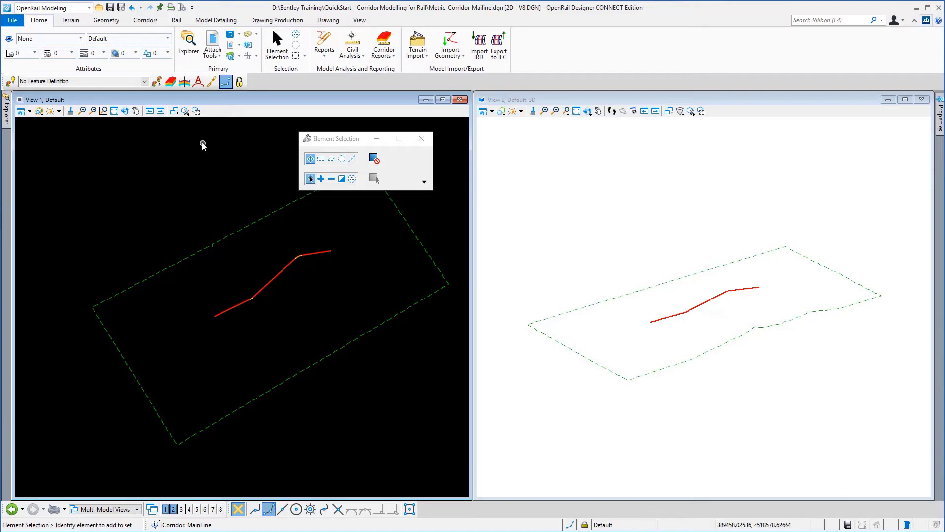
Create a corridor named MainLine with the Final feature definition on the red baseline, using the active profile
click(146, 20)
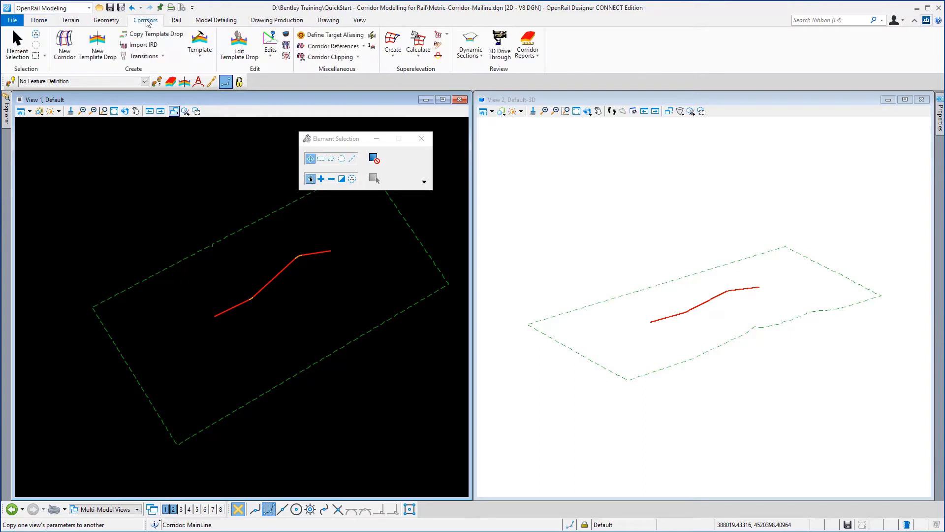
click(65, 41)
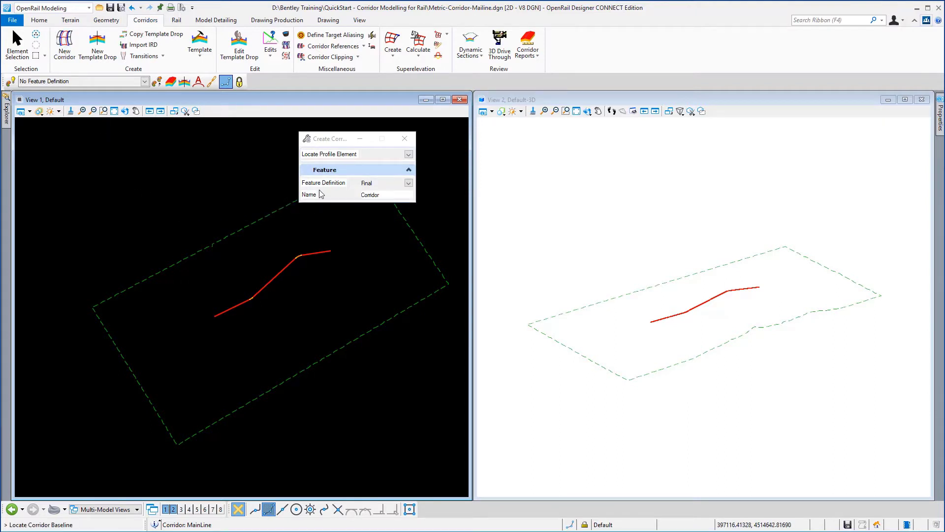
click(409, 183)
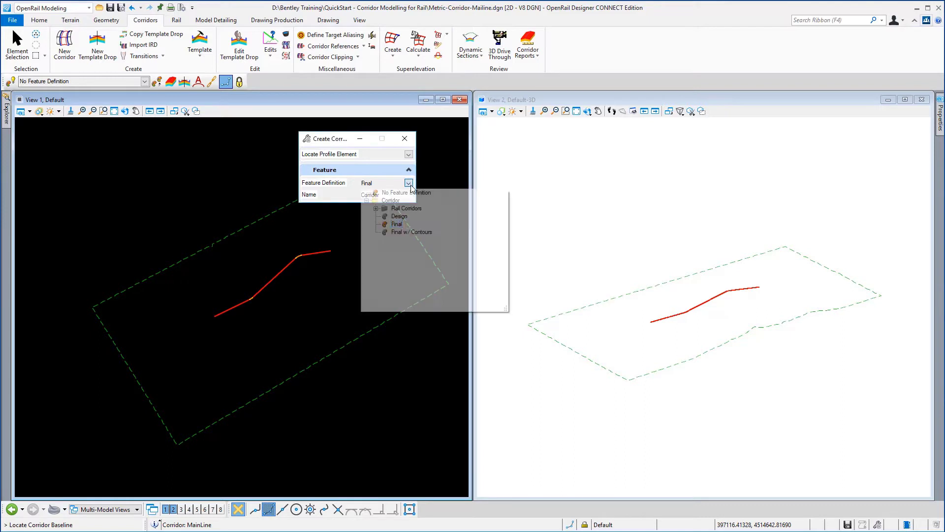
click(397, 224)
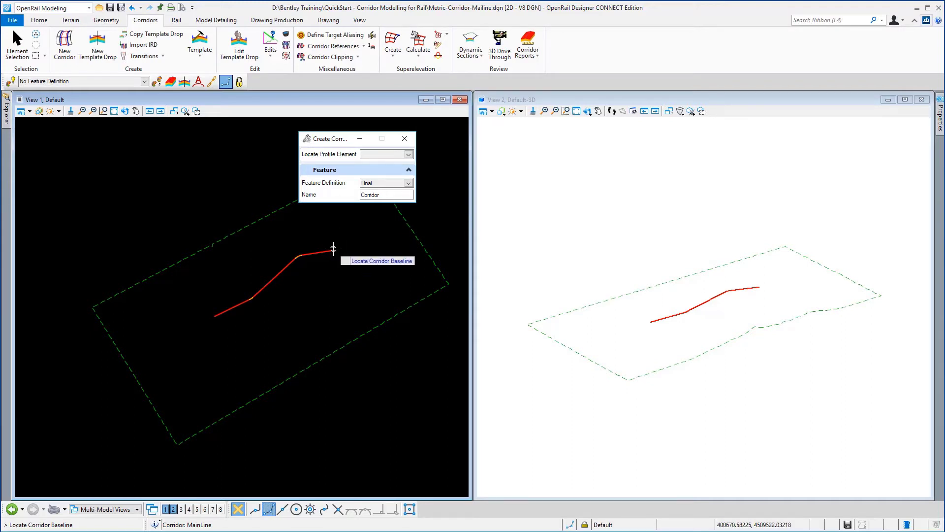
click(334, 250)
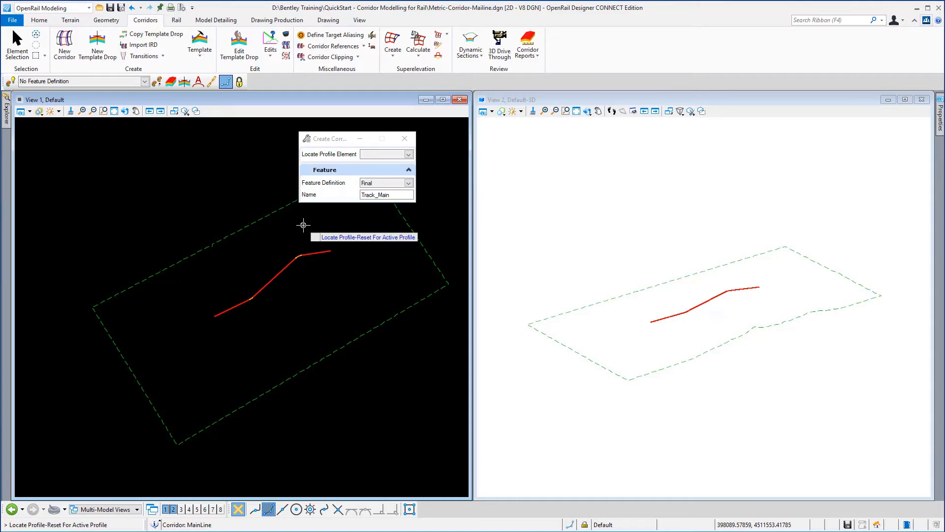
right_click(304, 225)
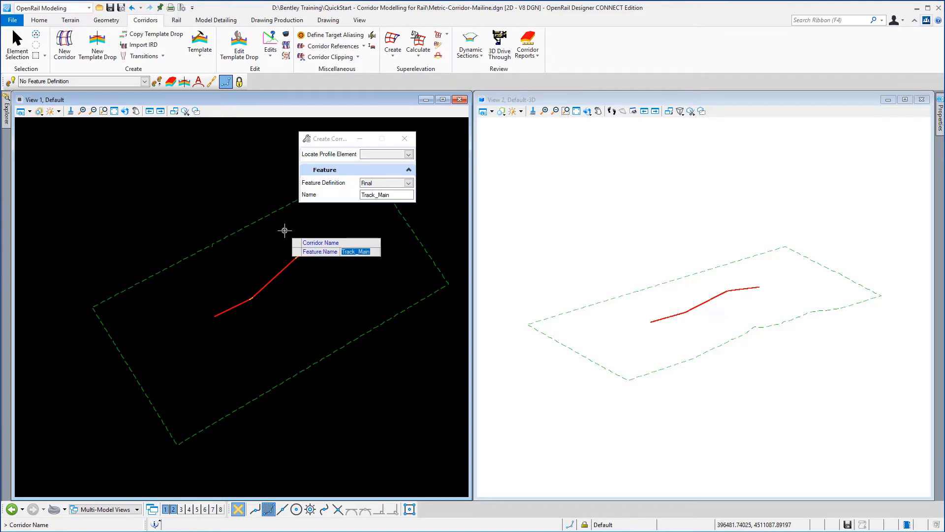
text(MainLine)
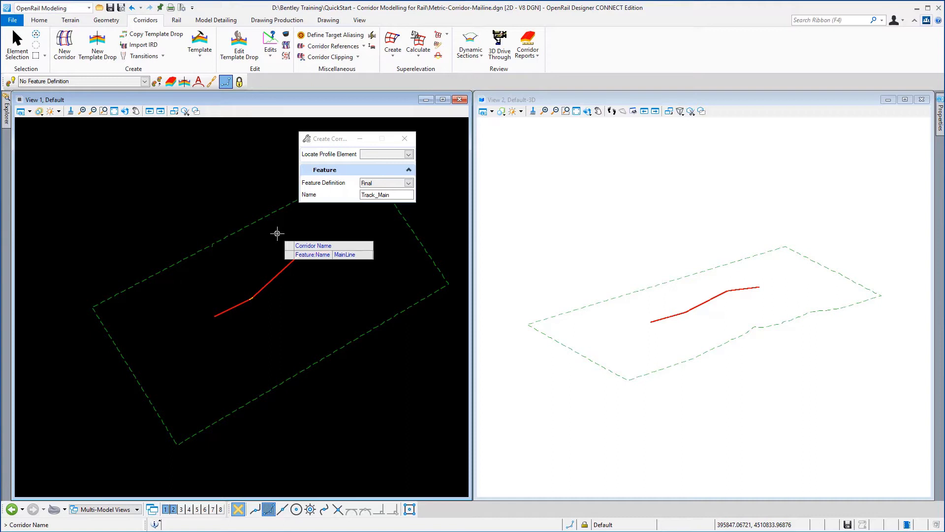
key(Return)
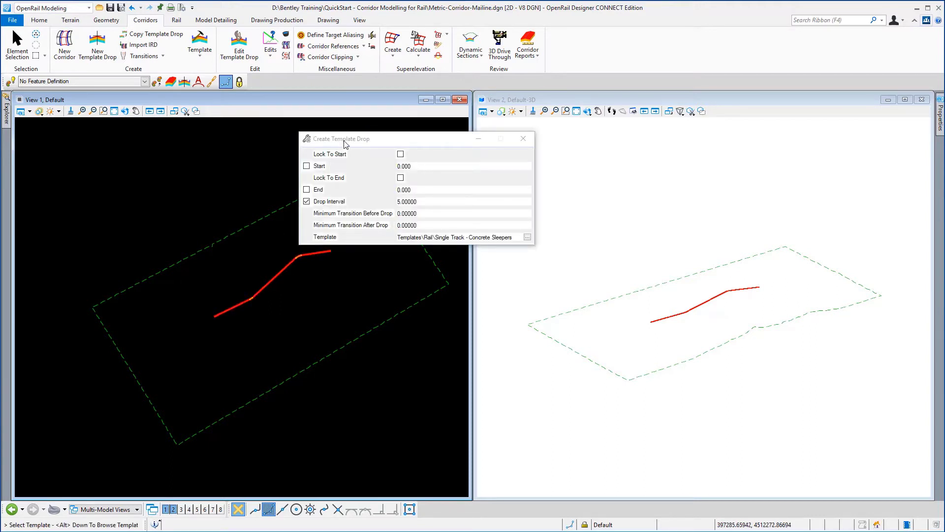
Choose Rail > Single Track - Concrete Sleepers as the template drop's template
drag(365, 142, 338, 144)
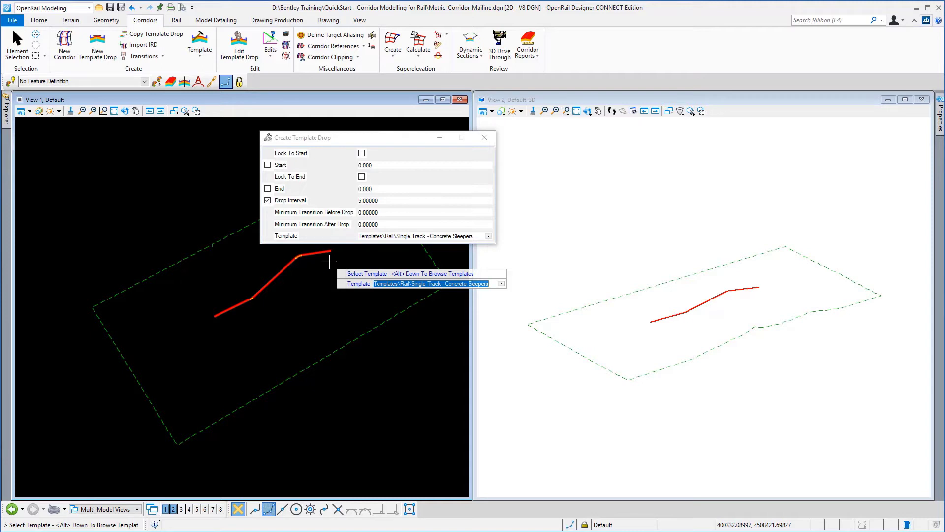
key(alt+Down)
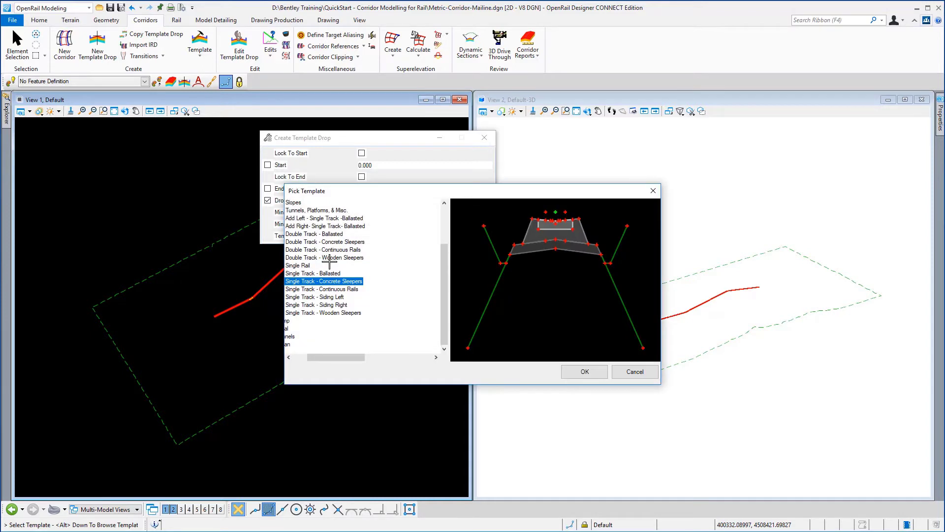
drag(345, 357, 326, 364)
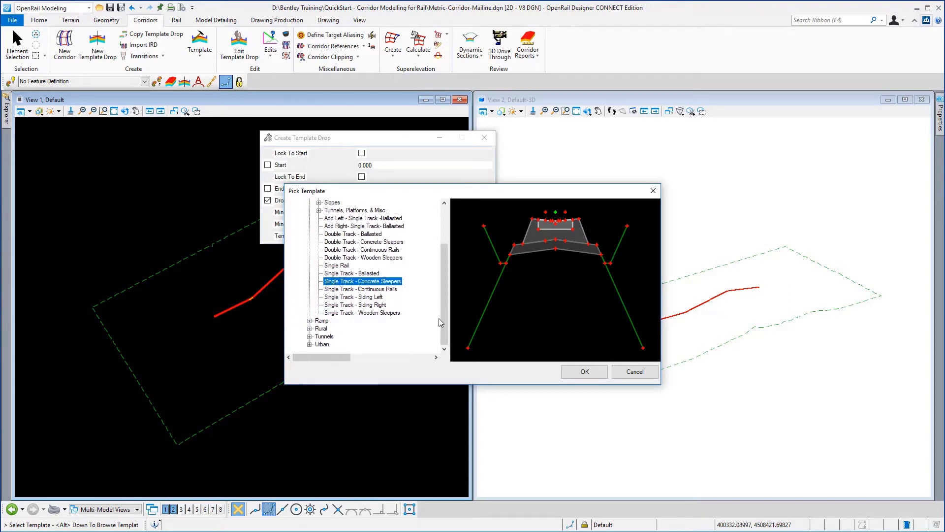
drag(441, 322, 441, 306)
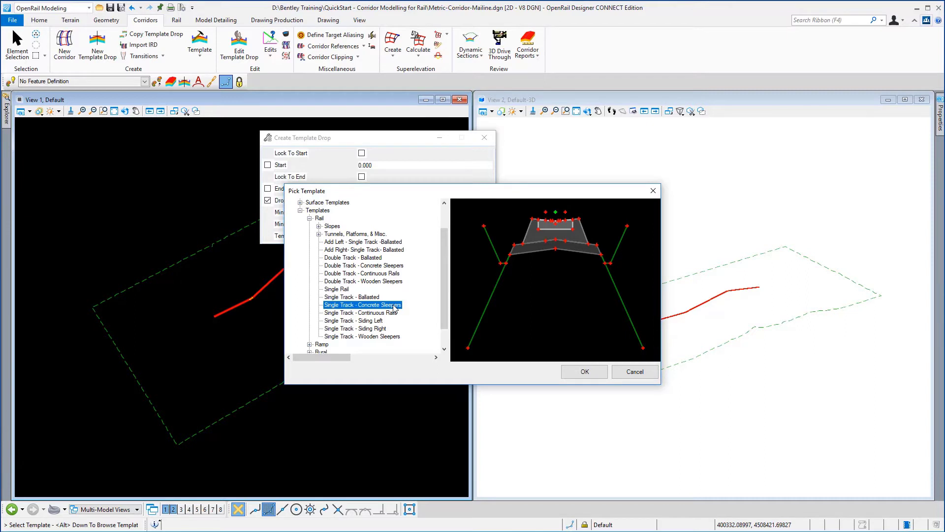
click(582, 372)
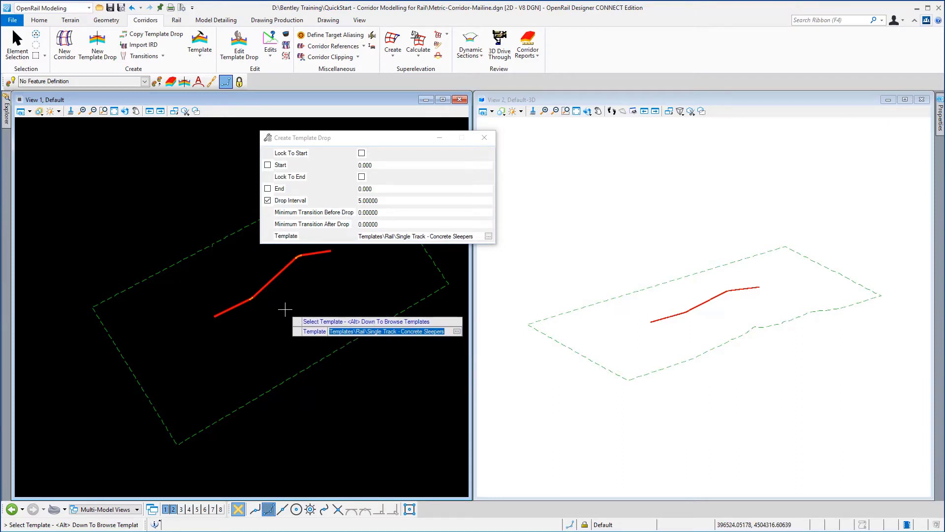
Lock the drop's start and end to the corridor limits, with a 5.00000 interval and zero transitions
click(285, 310)
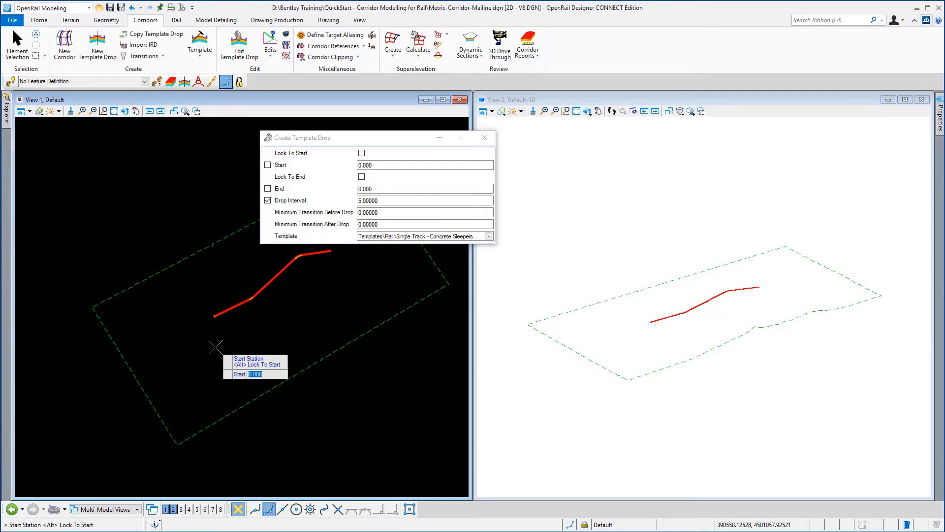
key(alt)
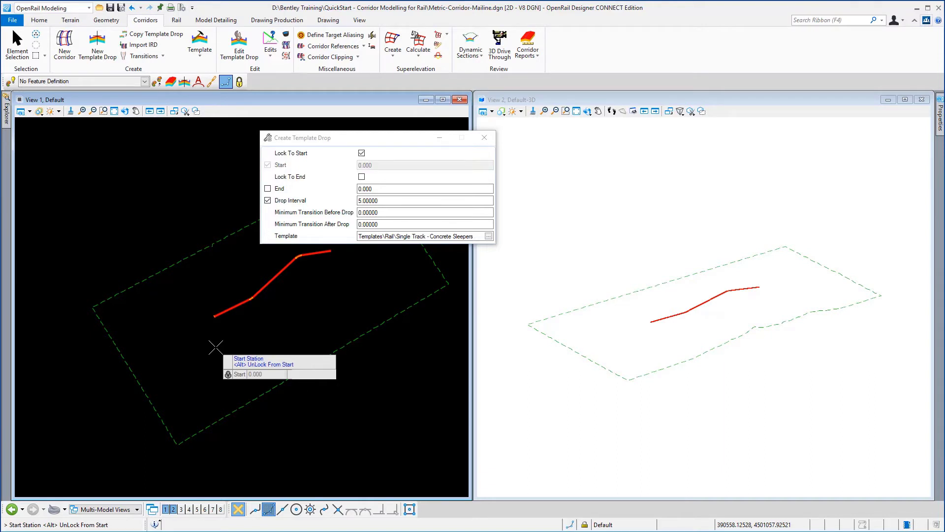
click(215, 347)
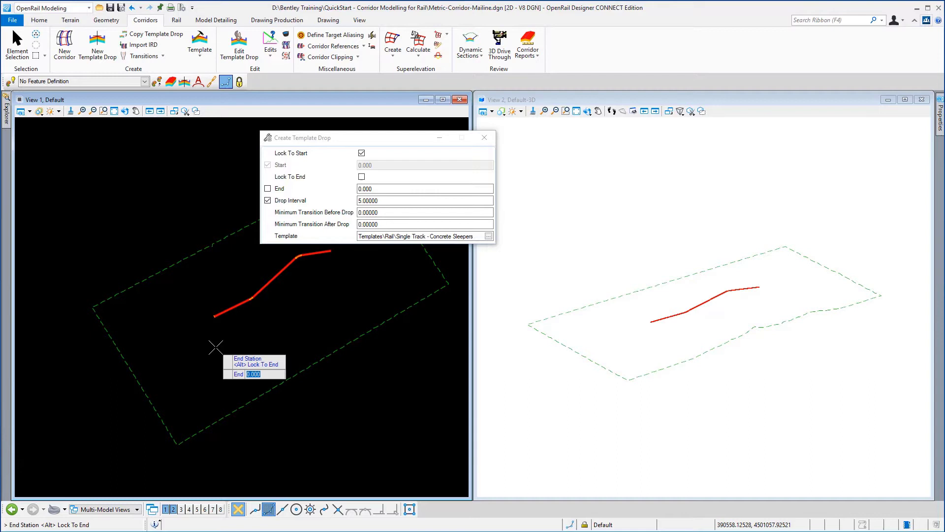
key(alt)
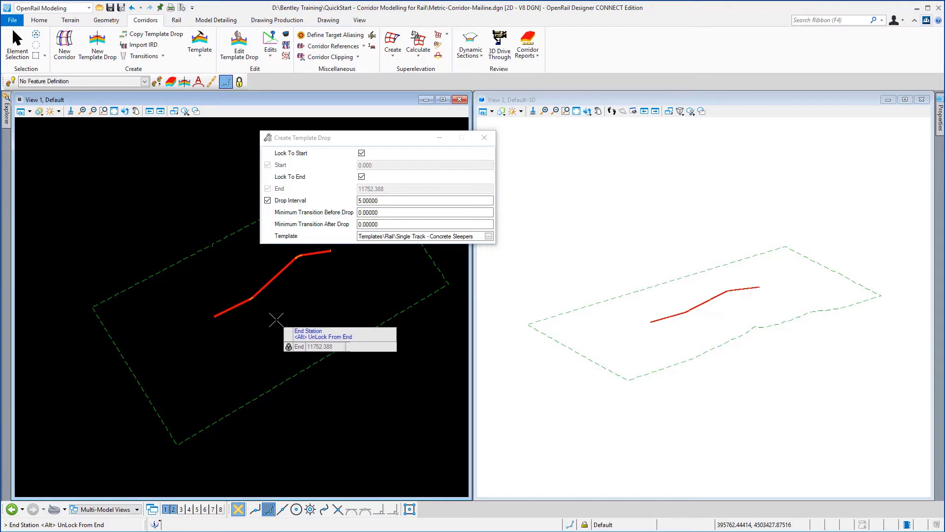
click(276, 320)
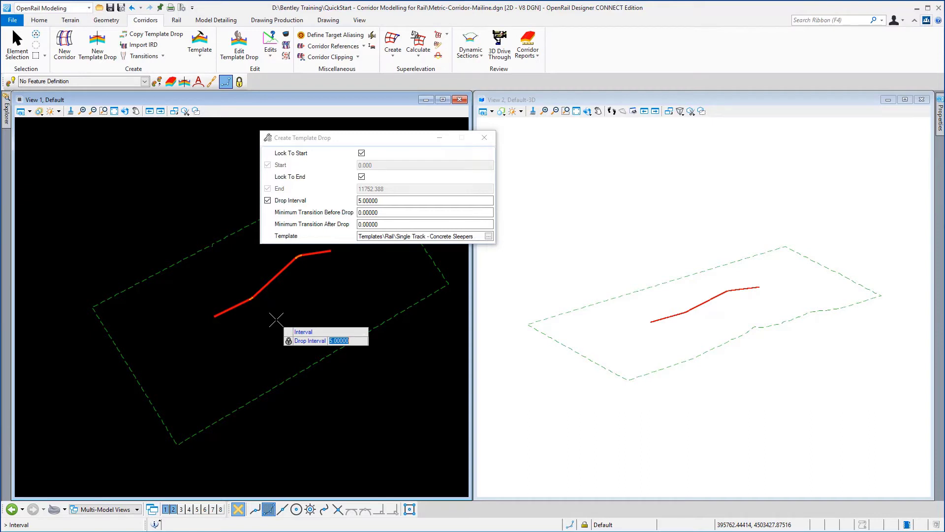
click(277, 320)
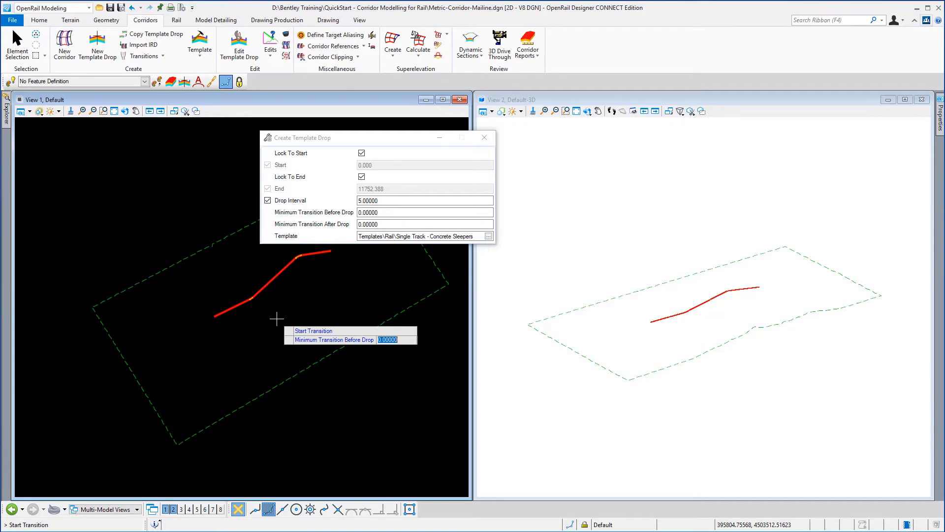
click(276, 319)
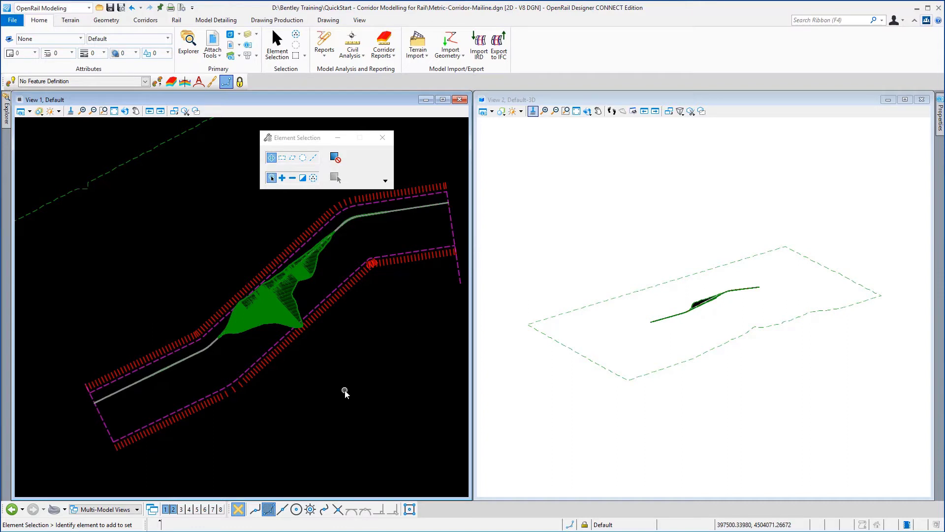
Select the newly modelled MainLine corridor in View 1
click(275, 324)
Turn off display of the Default-3D reference, Metric-Corridor-Mainline.dgn, in the References list
click(220, 55)
click(235, 71)
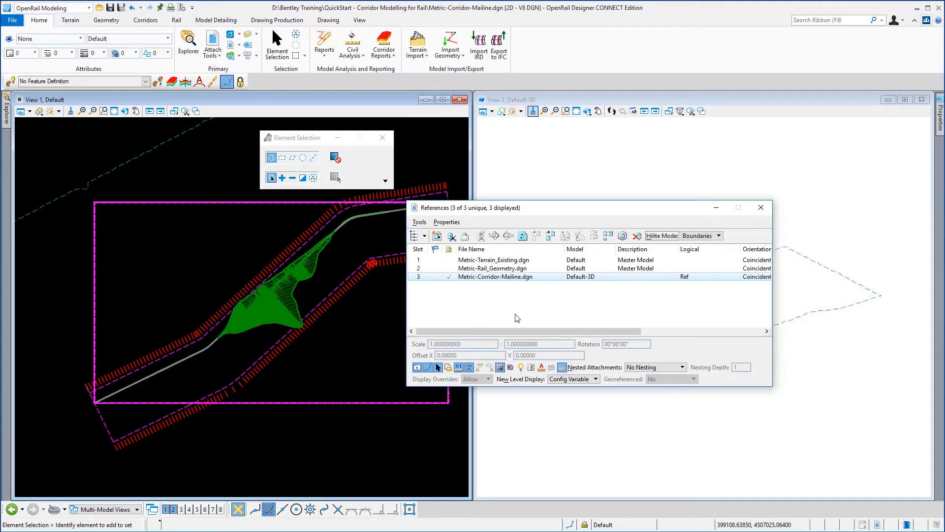
click(418, 368)
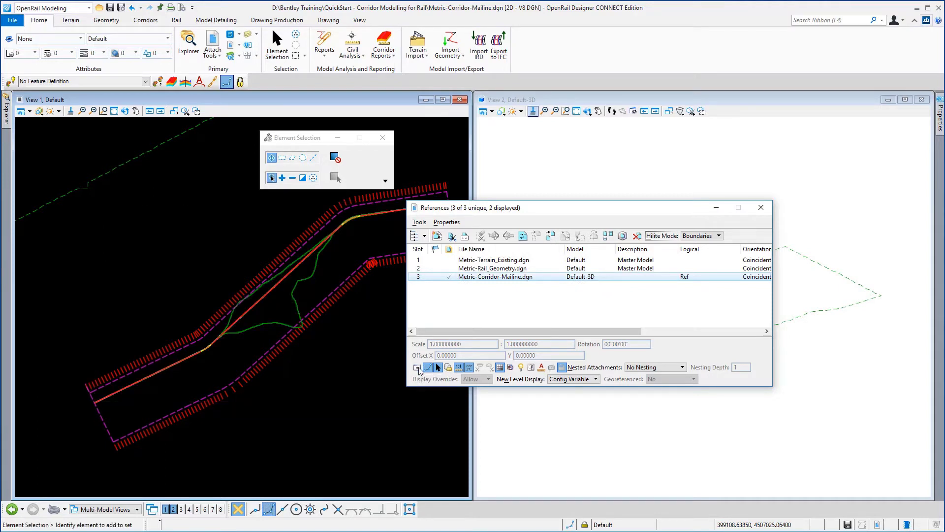
click(765, 211)
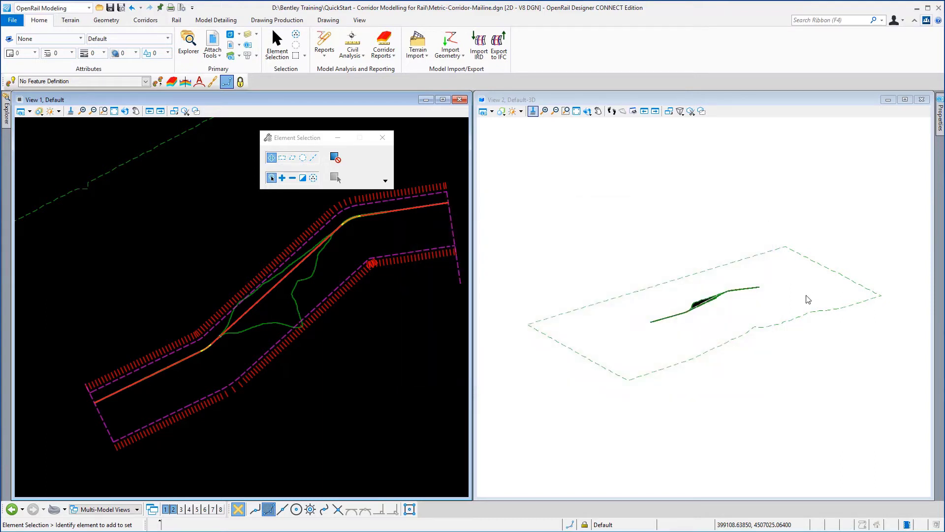
Window-area zoom View 1 onto the corridor's starting end
click(103, 111)
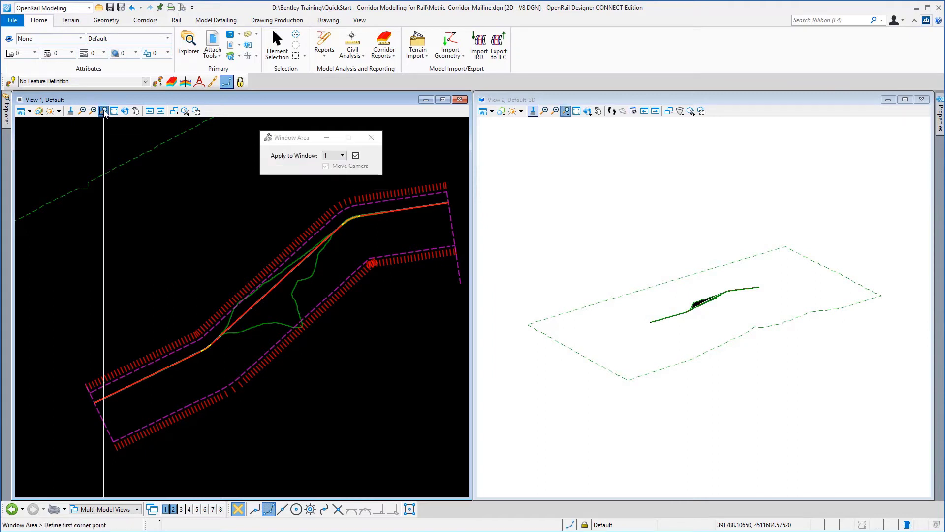
click(77, 378)
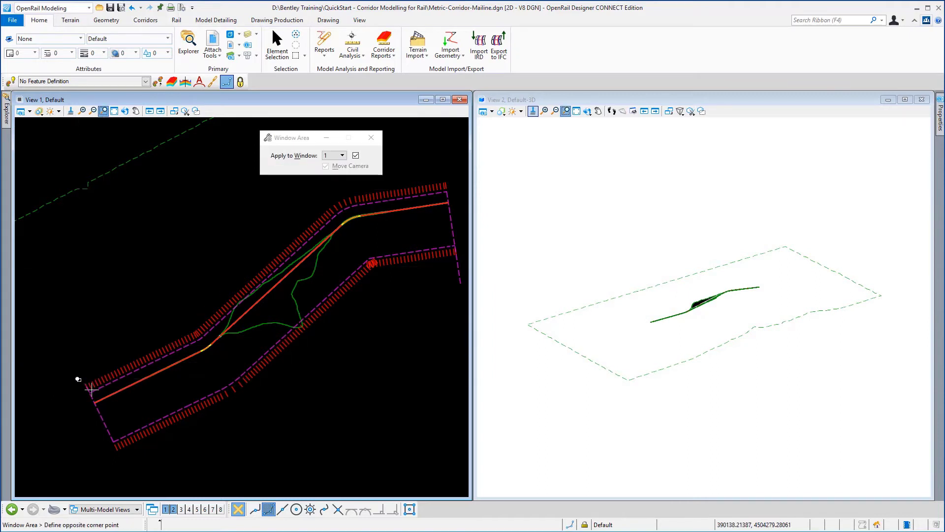
click(130, 419)
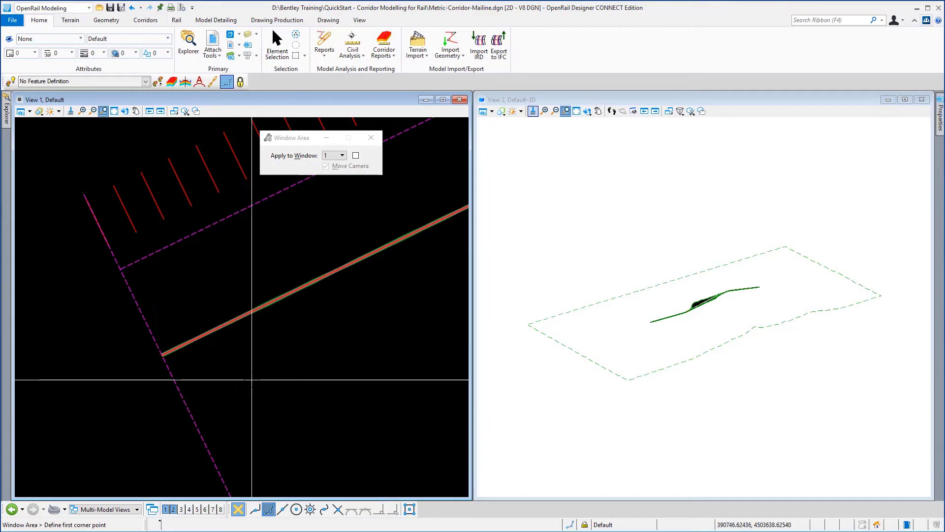
right_click(166, 312)
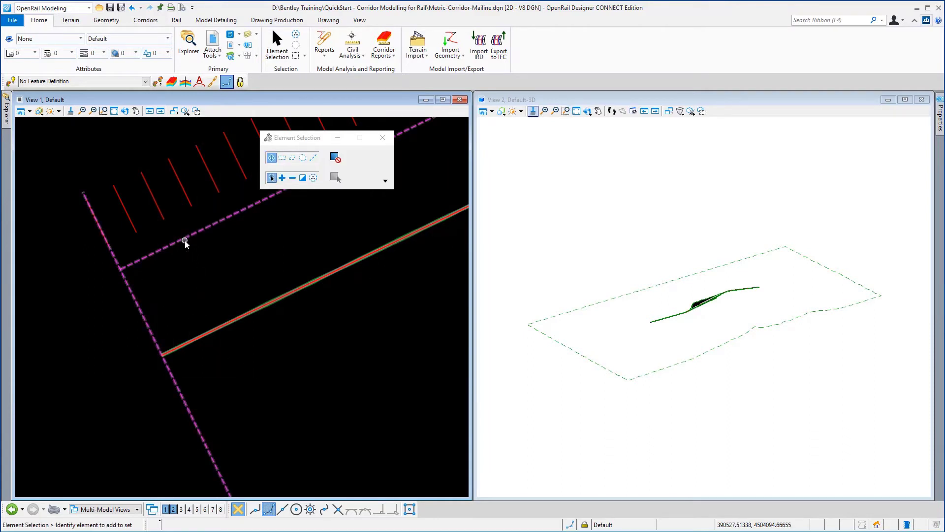
mouse_move(185, 242)
mouse_move(162, 220)
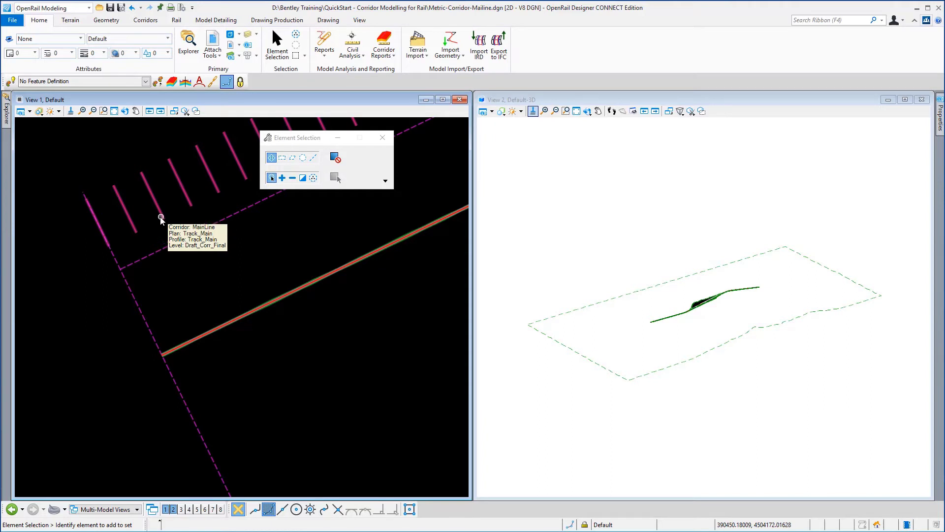
mouse_move(113, 256)
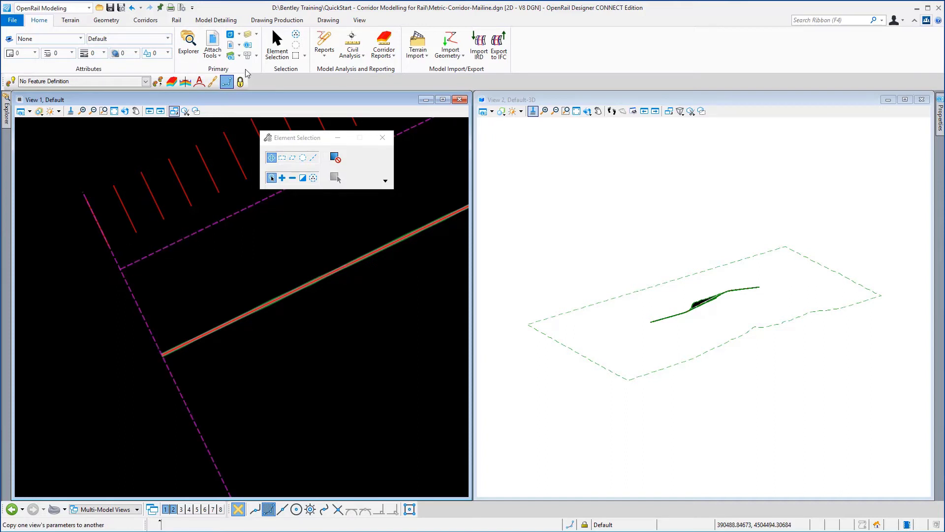
click(104, 112)
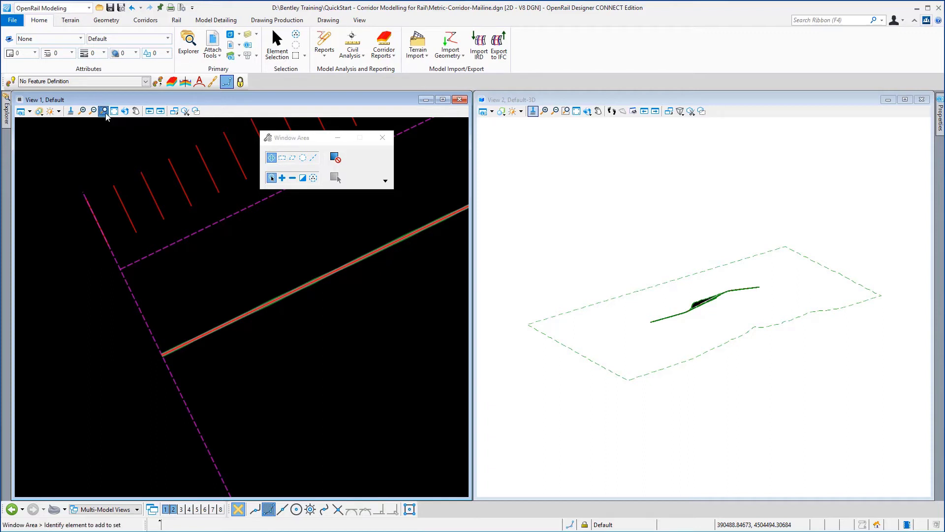
click(146, 339)
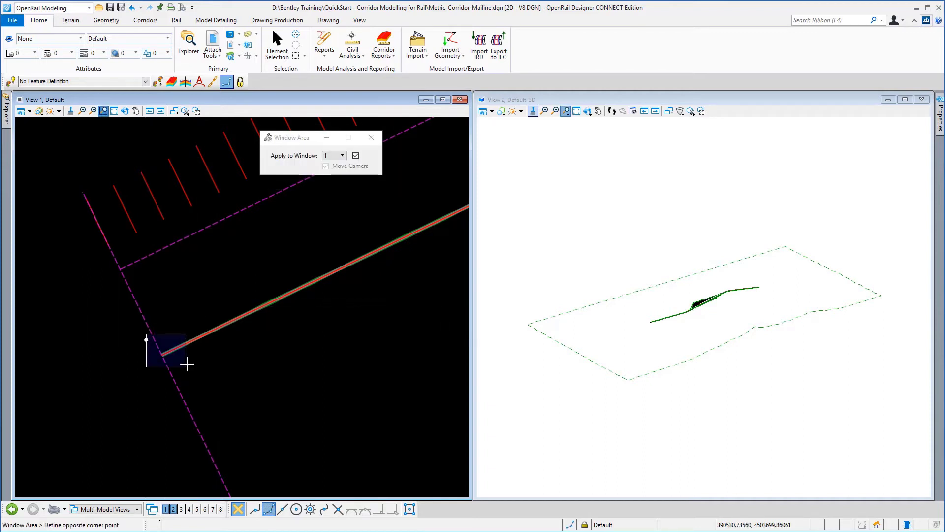
click(196, 380)
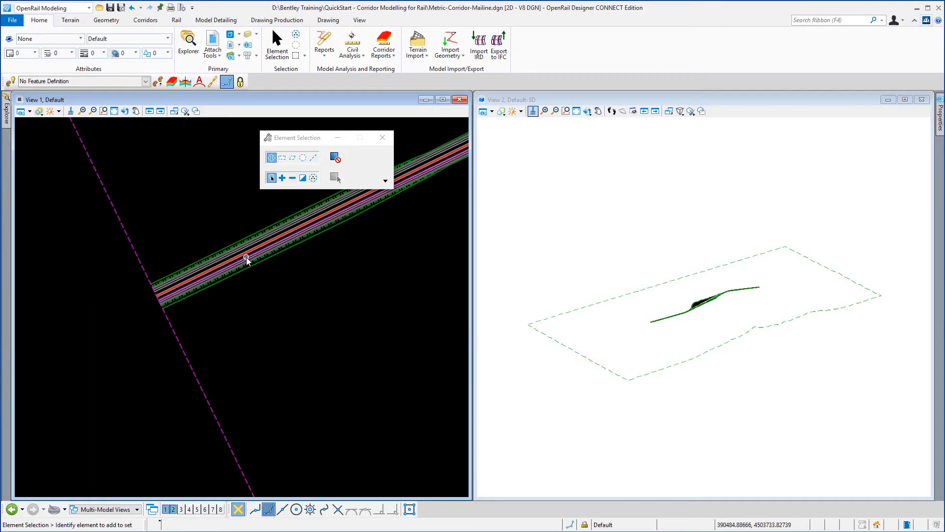
scroll(247, 257, up, 2)
scroll(247, 257, up, 1)
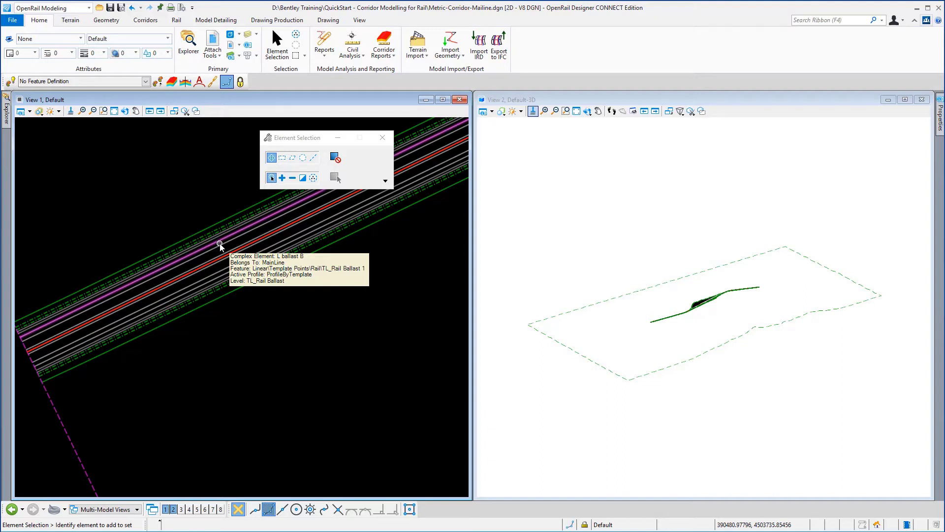
middle_drag(155, 226, 277, 278)
scroll(277, 278, down, 2)
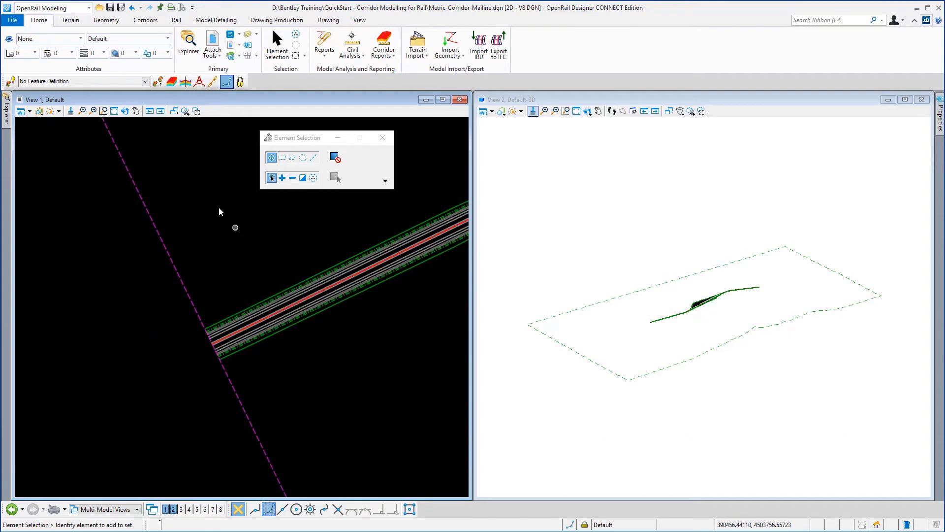
middle_drag(219, 207, 235, 345)
scroll(254, 321, down, 2)
scroll(242, 289, down, 2)
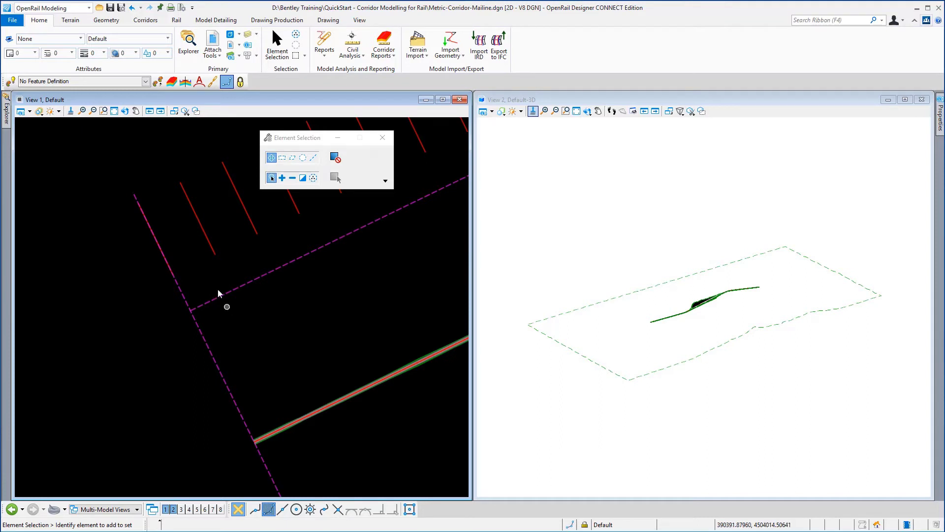
click(178, 290)
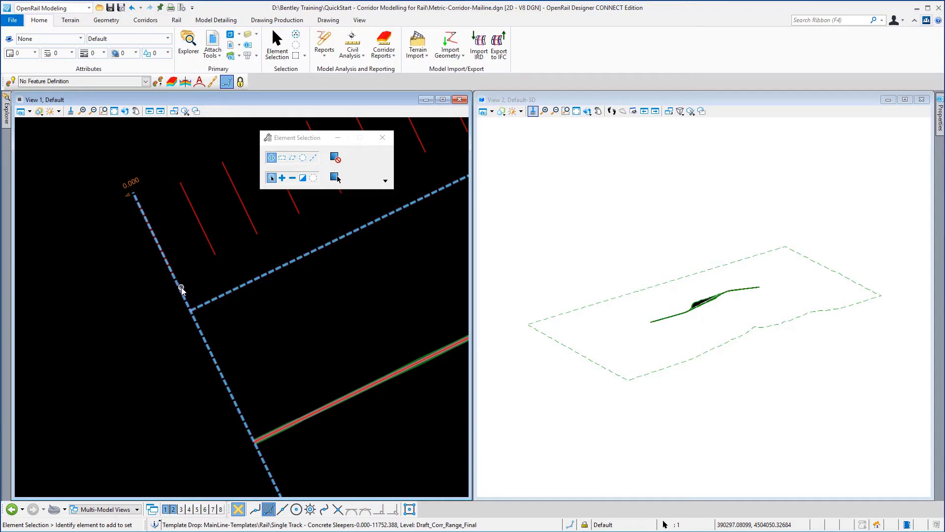
mouse_move(181, 291)
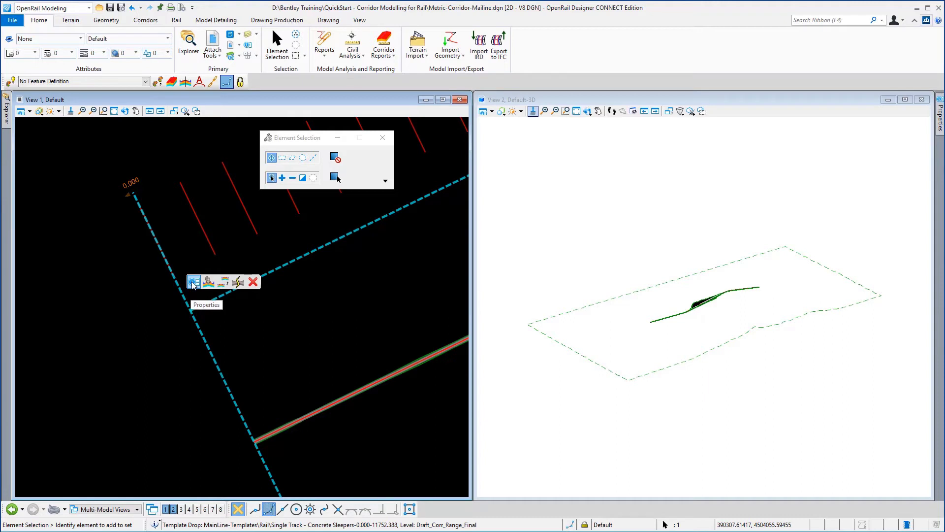
click(194, 283)
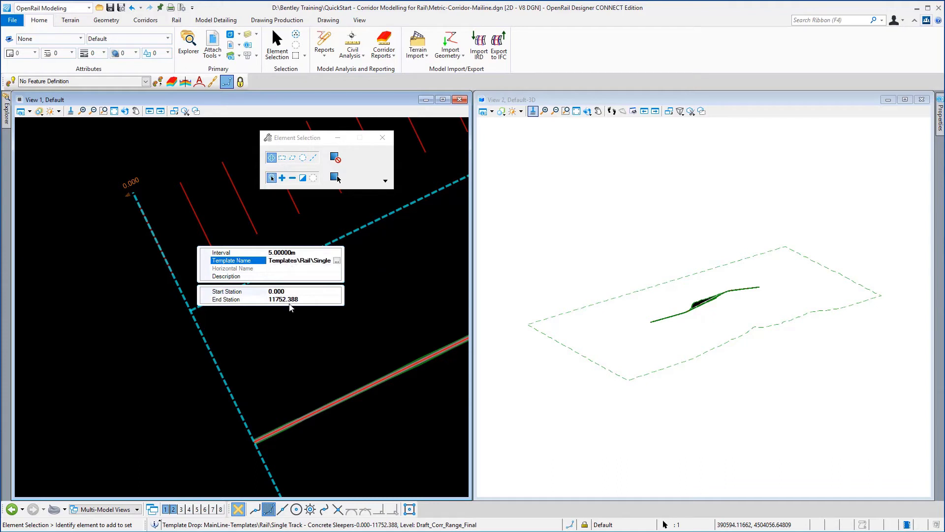
click(294, 346)
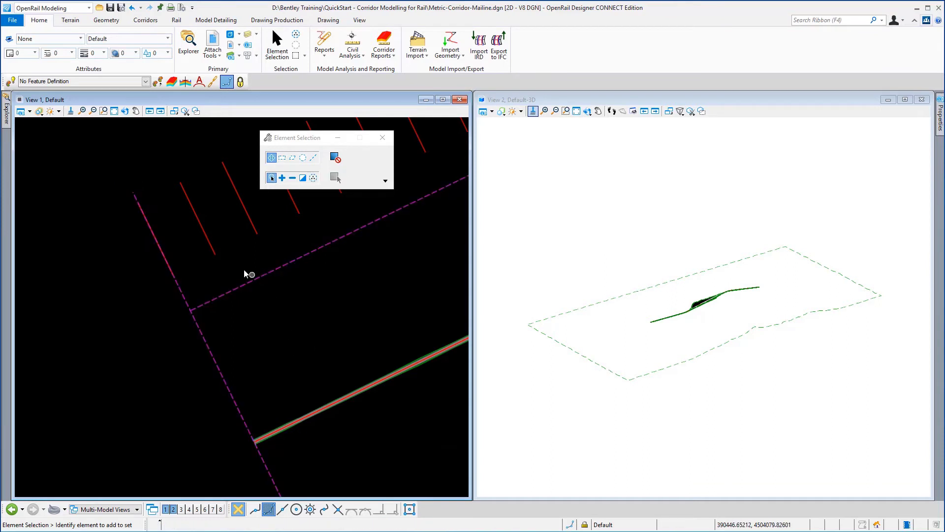
click(206, 239)
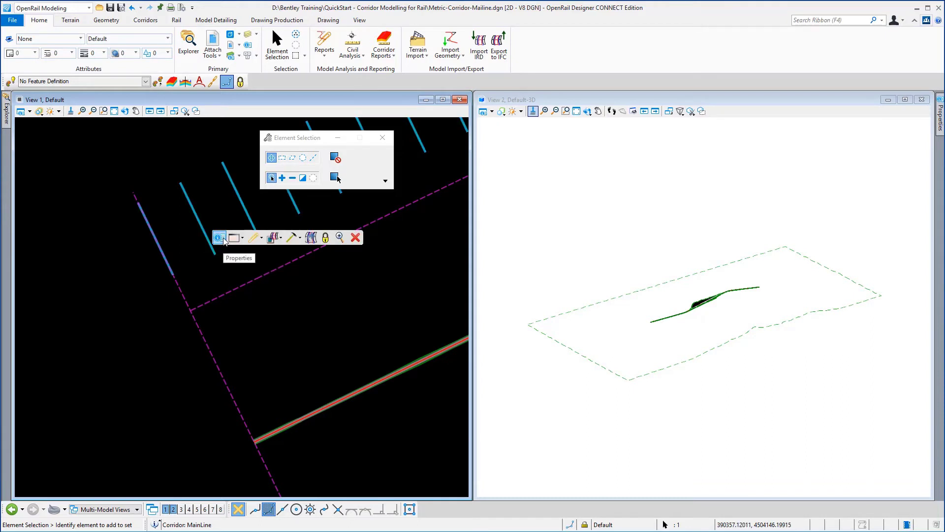
click(220, 238)
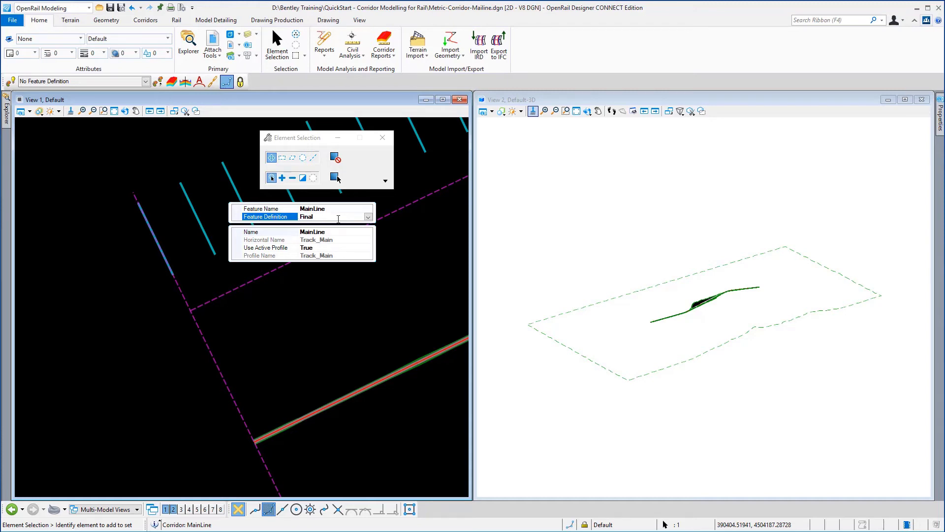
click(317, 326)
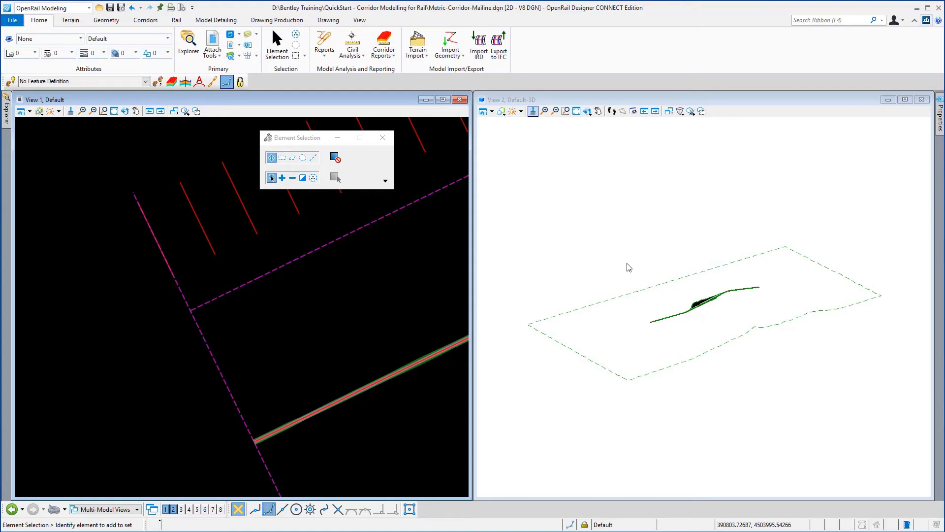
Dynamically rotate View 2 to a steeper, near-overhead angle on the corridor
click(566, 112)
click(558, 98)
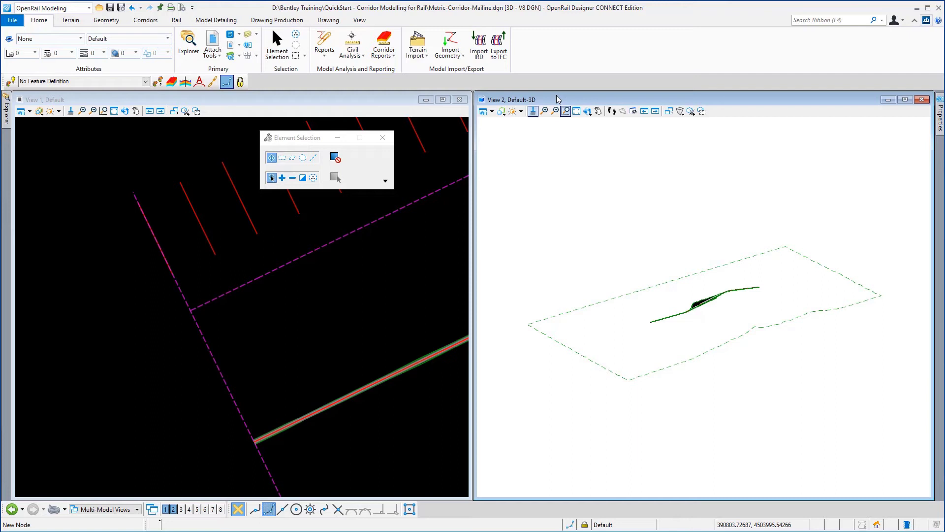
click(592, 116)
click(596, 120)
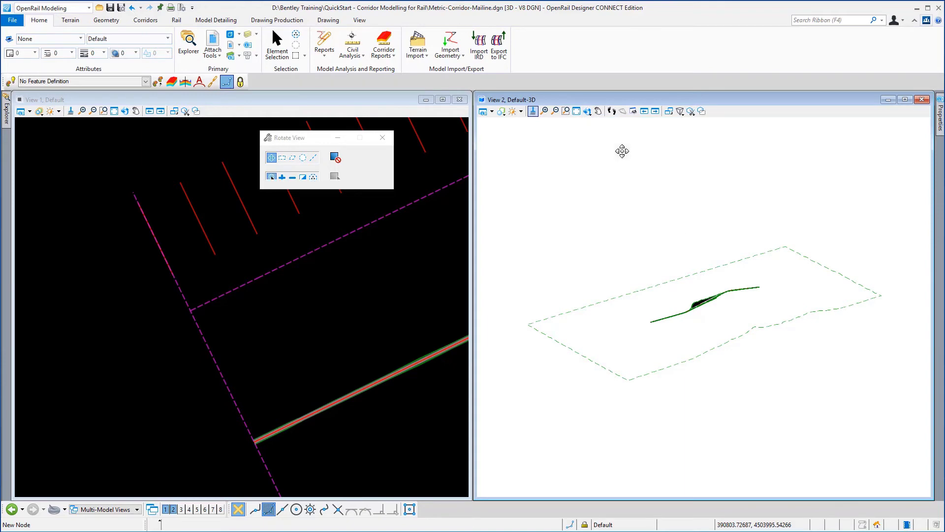
click(643, 323)
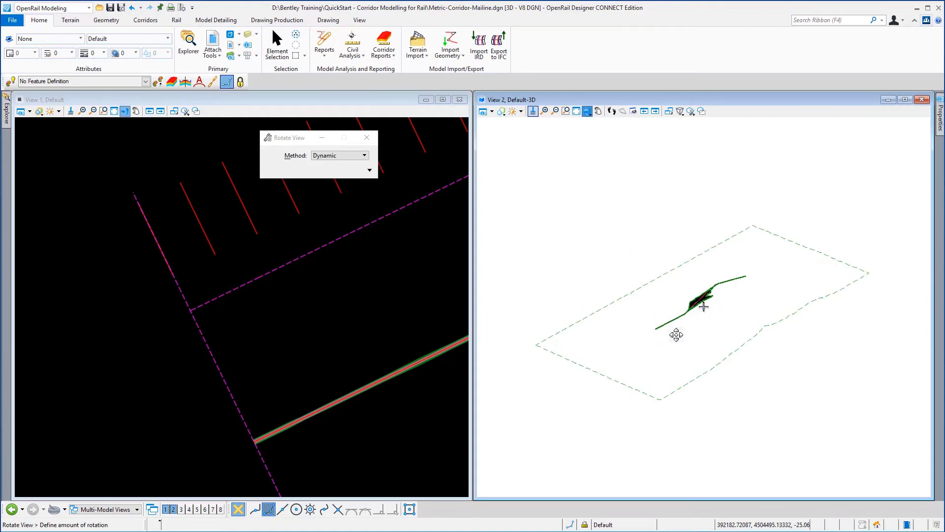
click(753, 327)
right_click(753, 327)
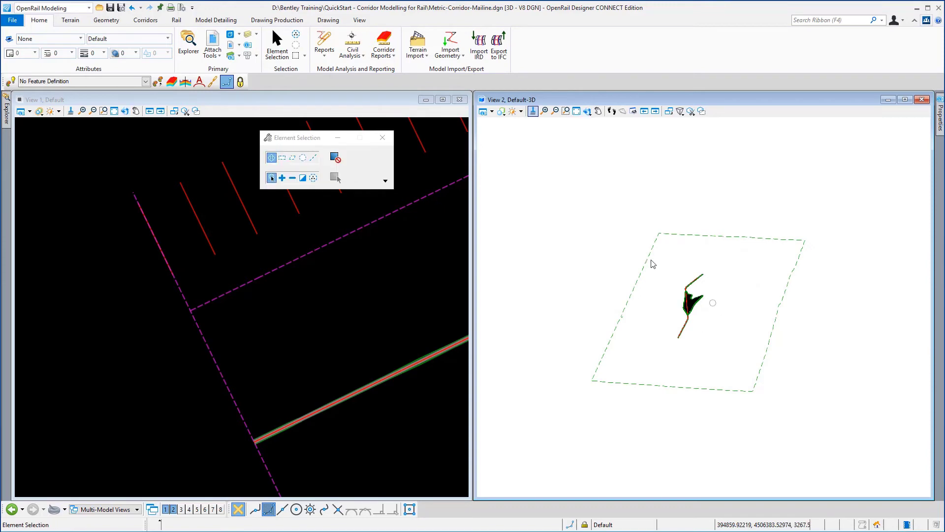
click(567, 111)
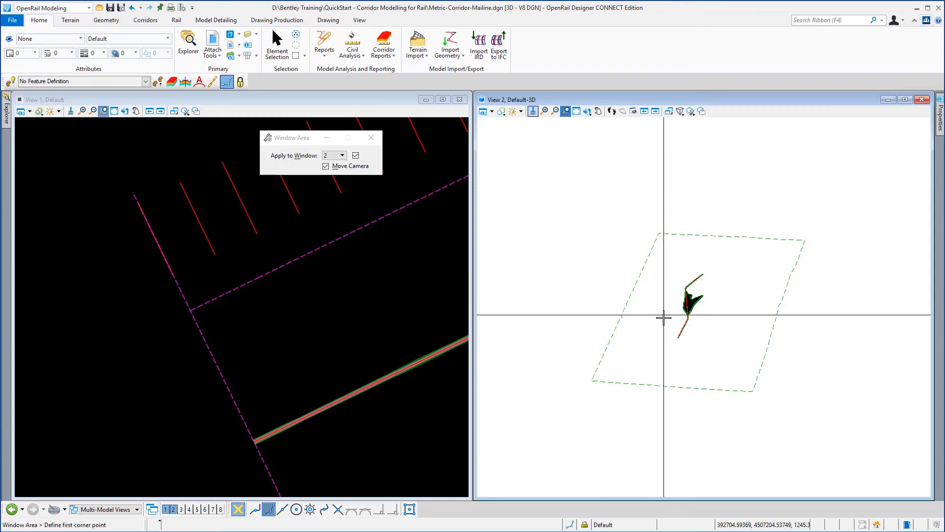
Zoom View 2 in twice on a straight stretch at the corridor's lower end
click(674, 334)
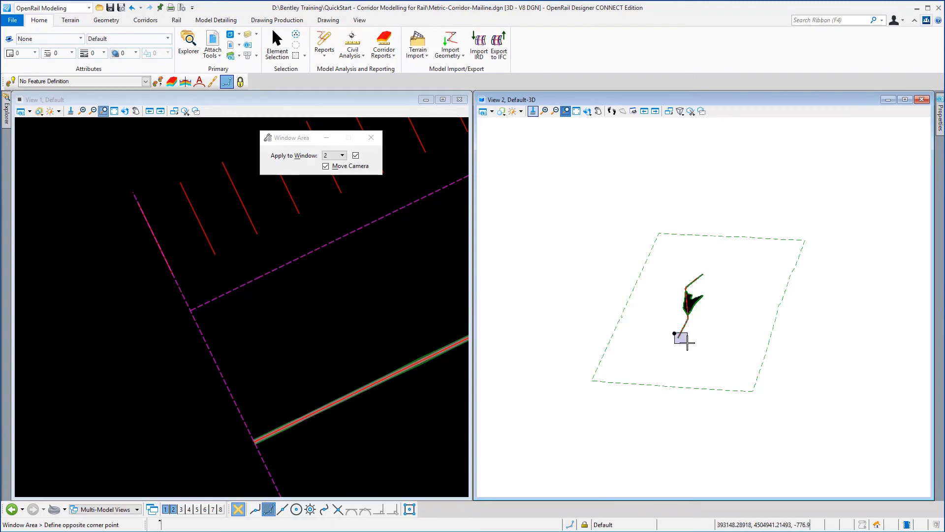
click(687, 343)
right_click(673, 333)
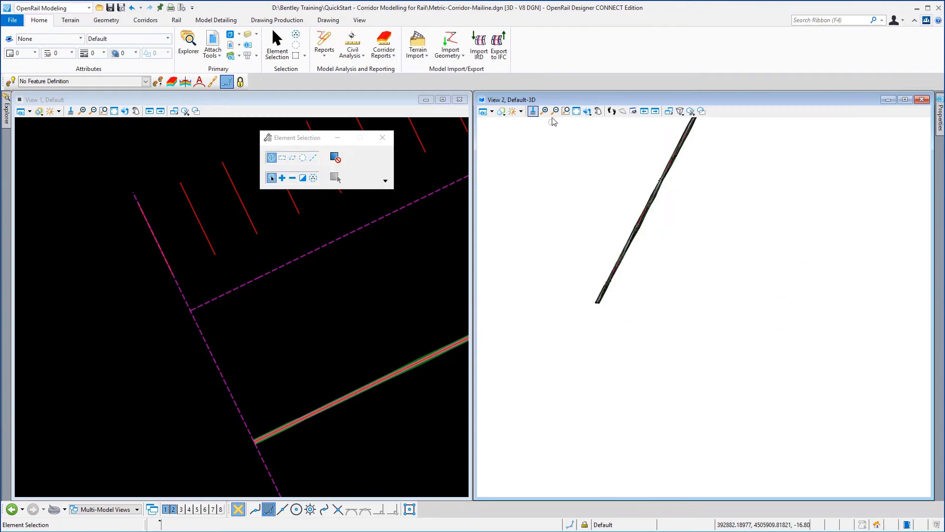
click(565, 111)
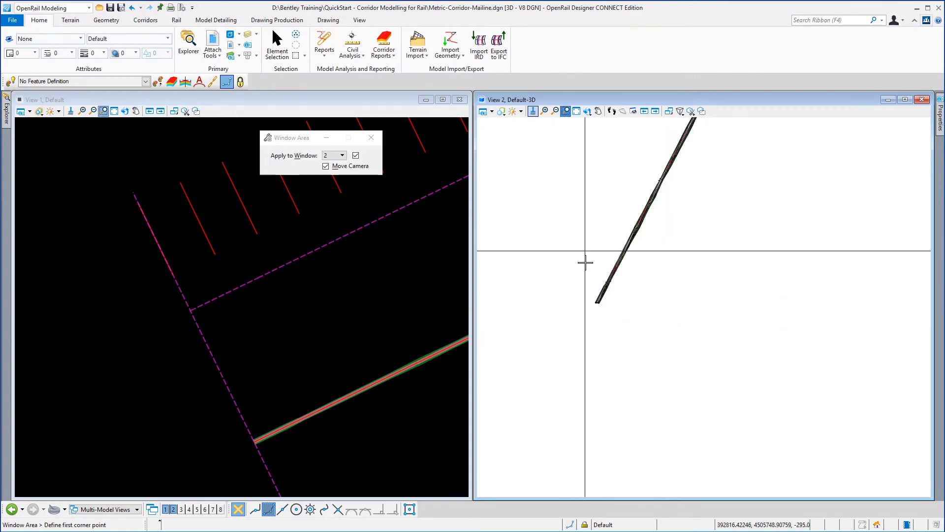
click(591, 299)
click(604, 307)
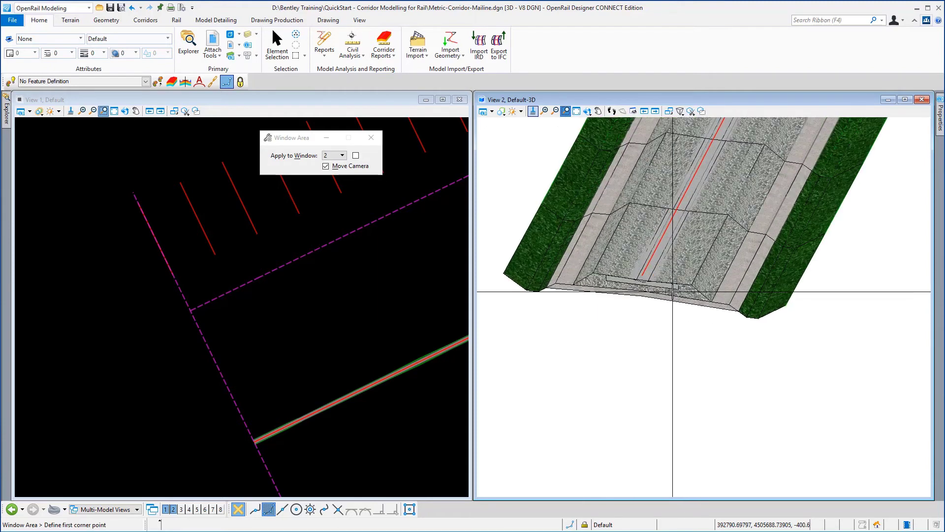
click(587, 111)
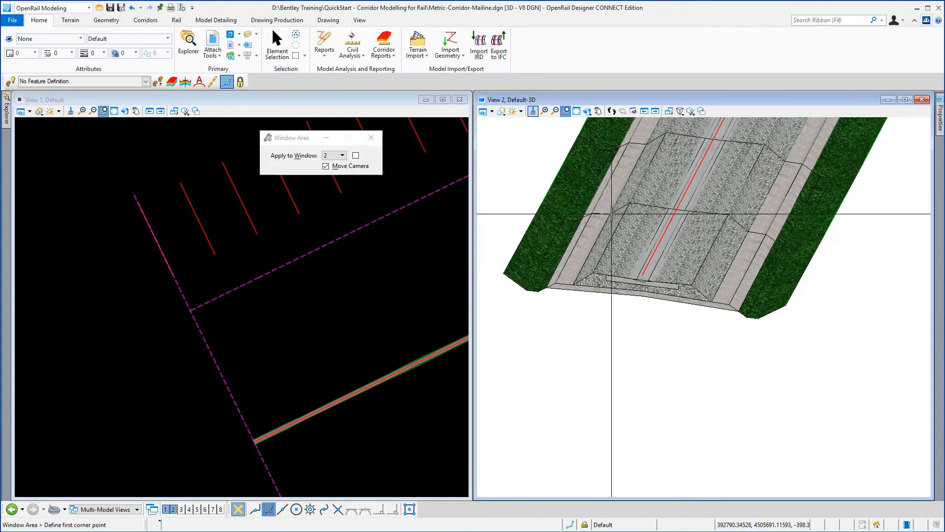
right_click(542, 153)
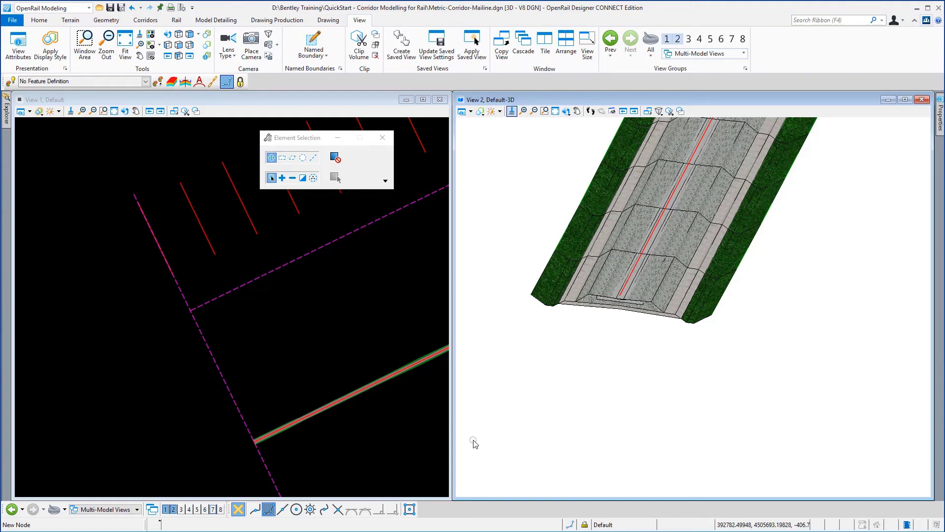
Open View 7 and tile it beneath a shortened View 2, next to the plan view
click(213, 510)
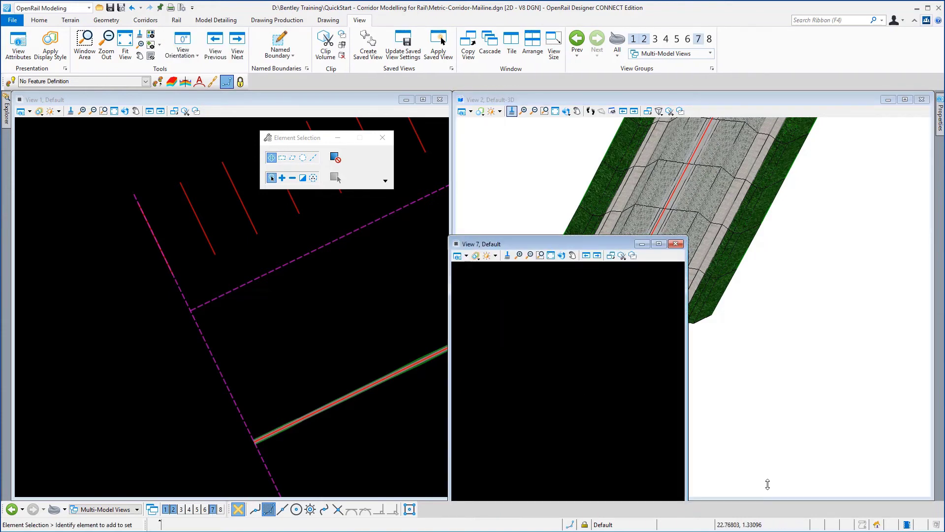
drag(770, 497, 773, 252)
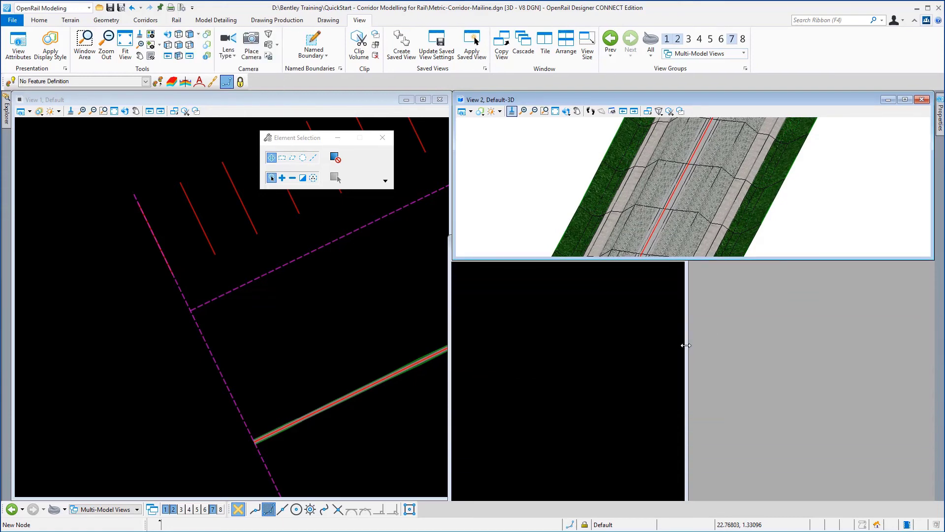
drag(684, 340, 926, 374)
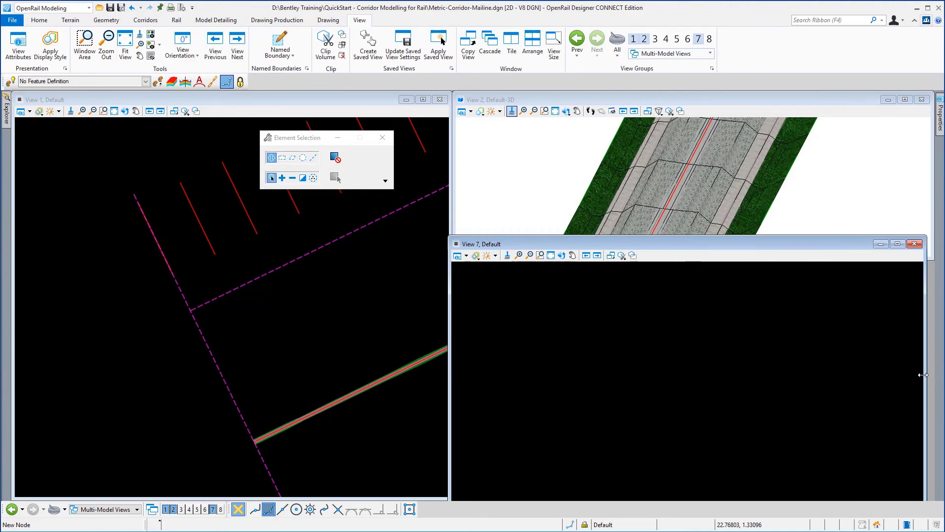
click(539, 43)
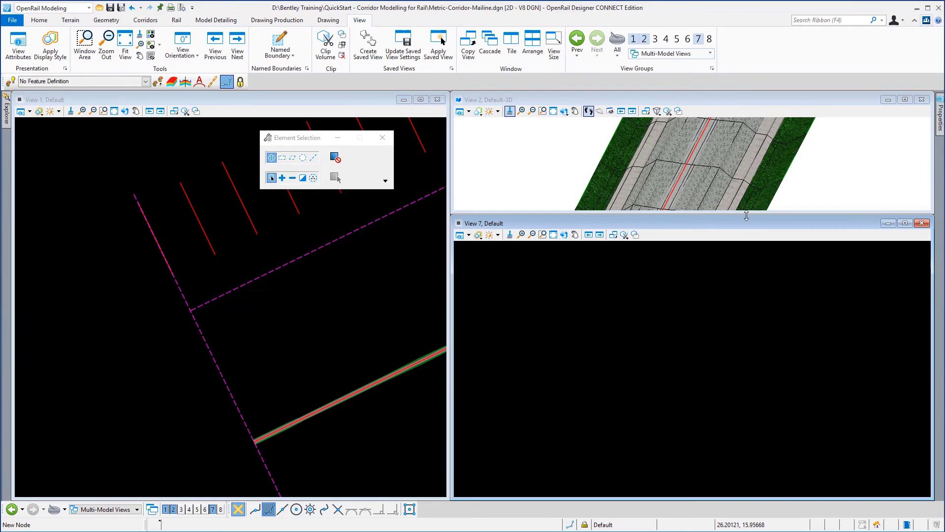
drag(746, 216, 742, 302)
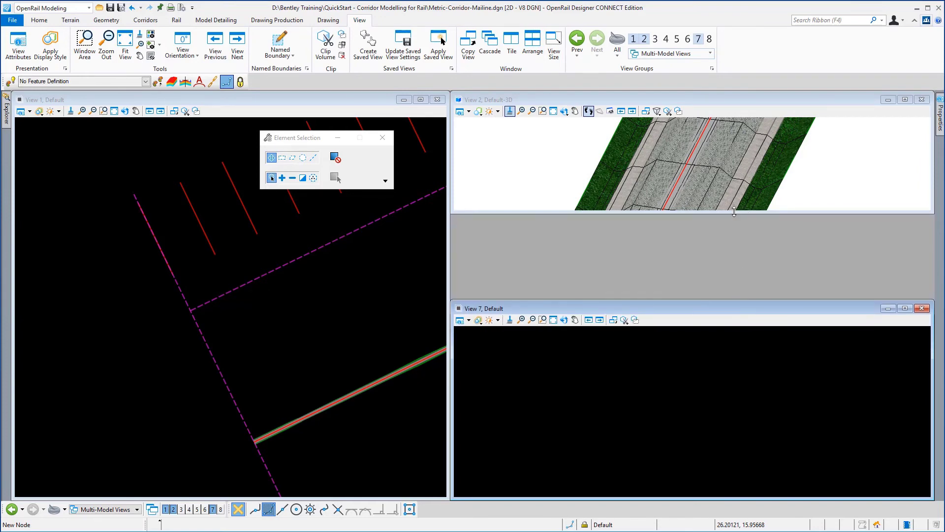
drag(734, 213, 729, 296)
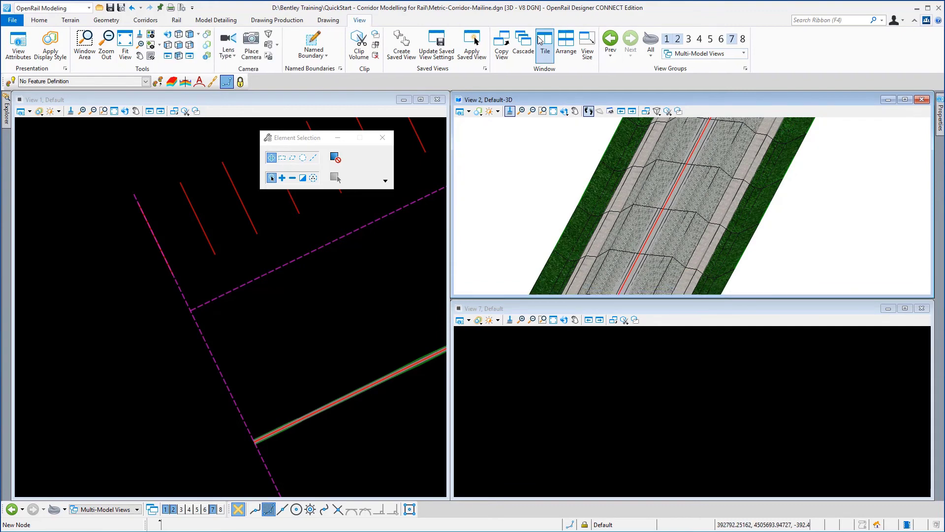
click(575, 44)
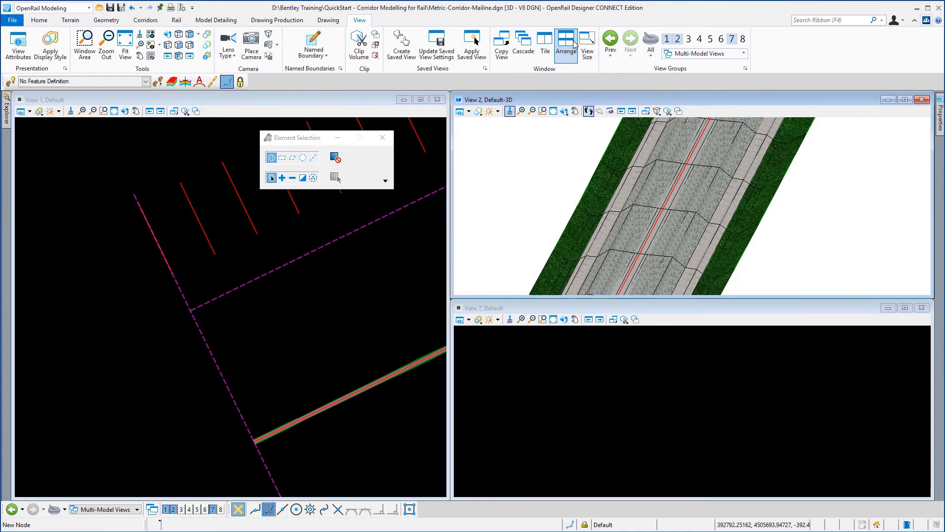
click(328, 99)
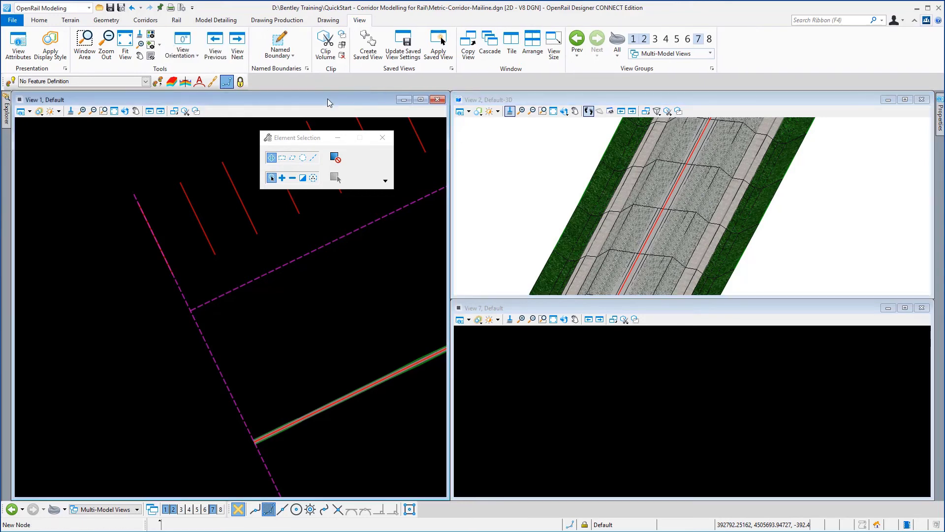
Open a dynamic cross-section view of the MainLine corridor in View 7, starting at station 0.000
click(146, 20)
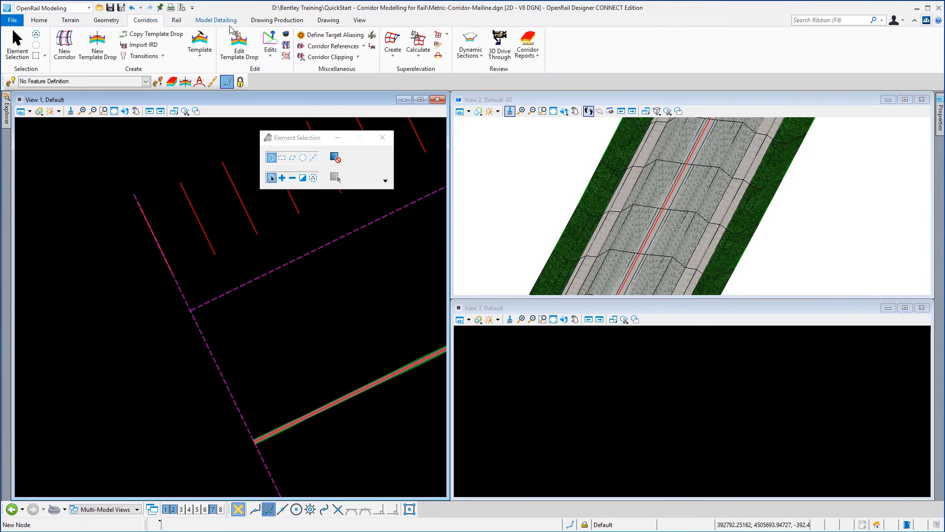
click(482, 57)
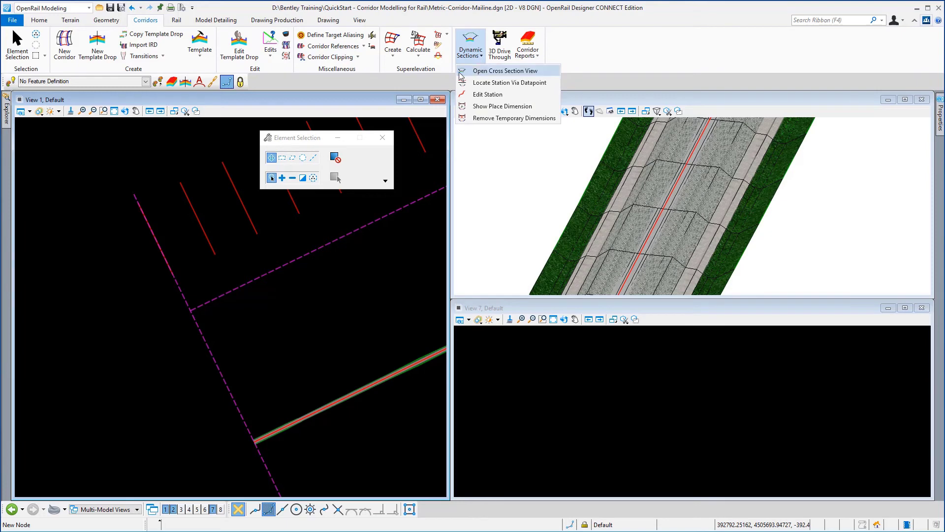
click(516, 76)
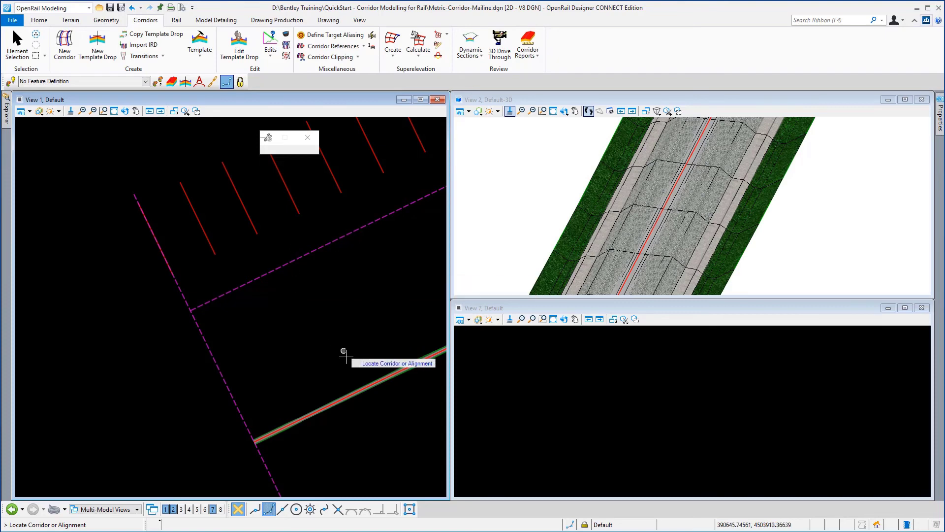
middle_drag(362, 365, 234, 349)
scroll(327, 332, up, 5)
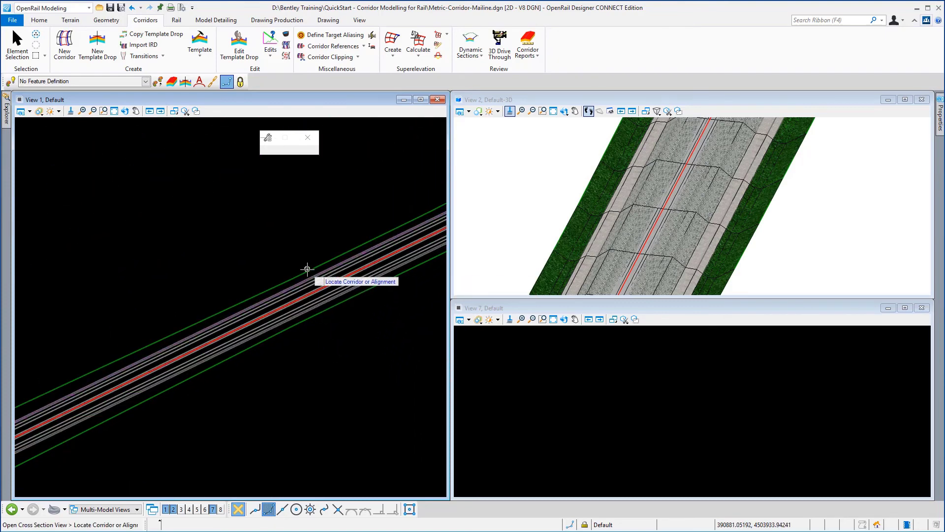
click(308, 271)
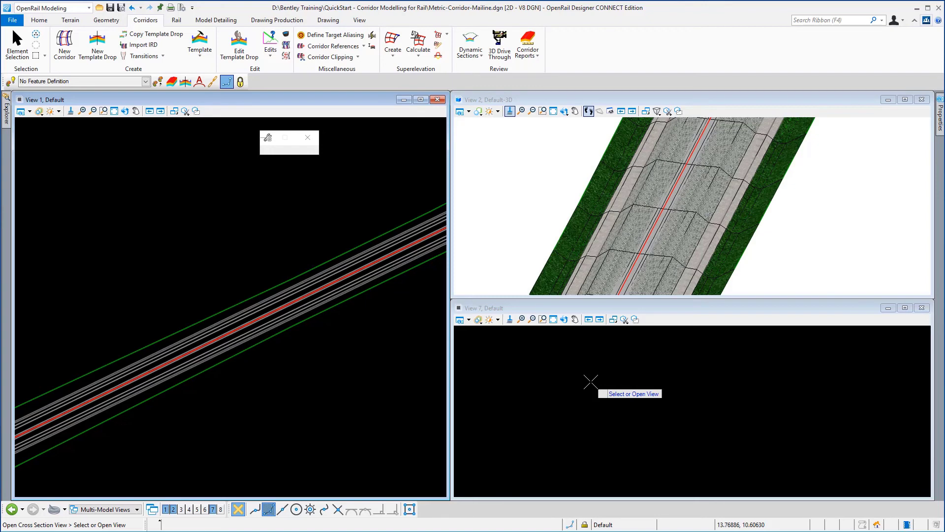
click(591, 382)
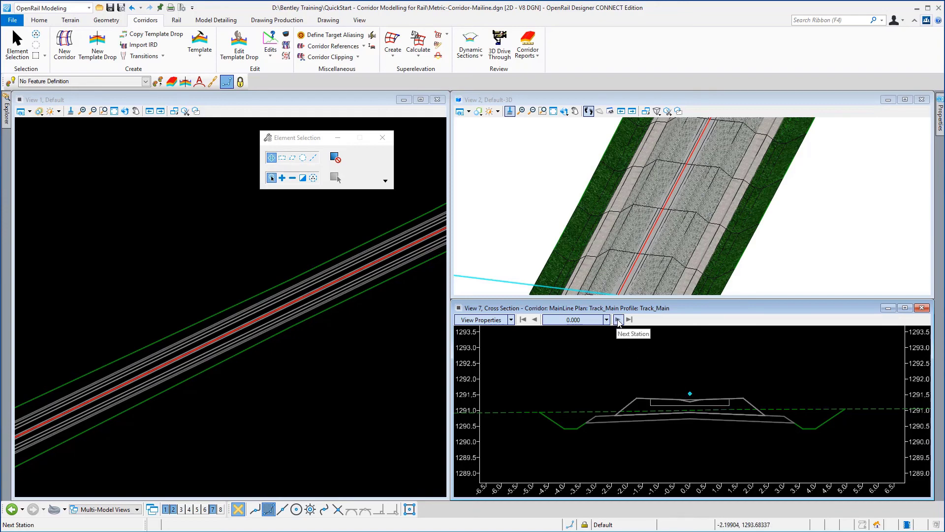
Advance the View 7 cross section to station 5, then fit and zoom the plan onto the corridor start
click(618, 320)
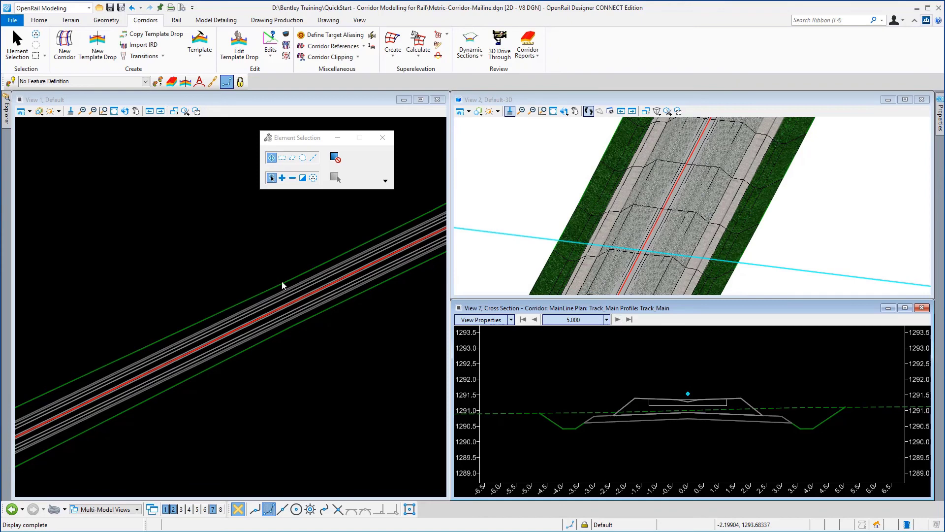
click(114, 112)
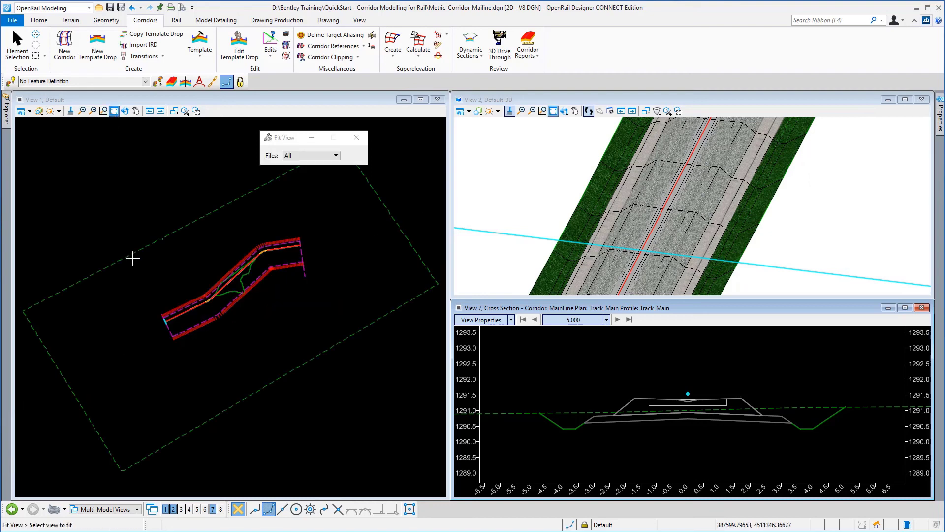
click(104, 111)
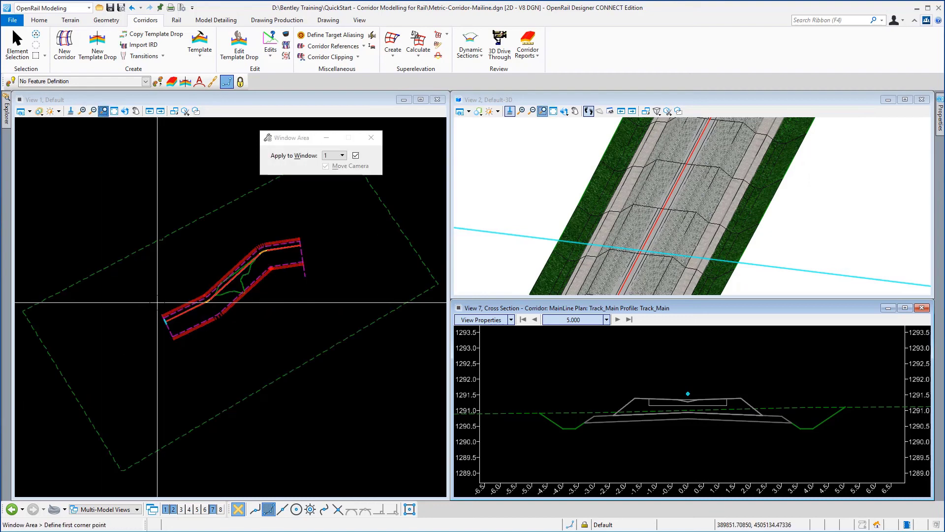
click(150, 298)
click(192, 347)
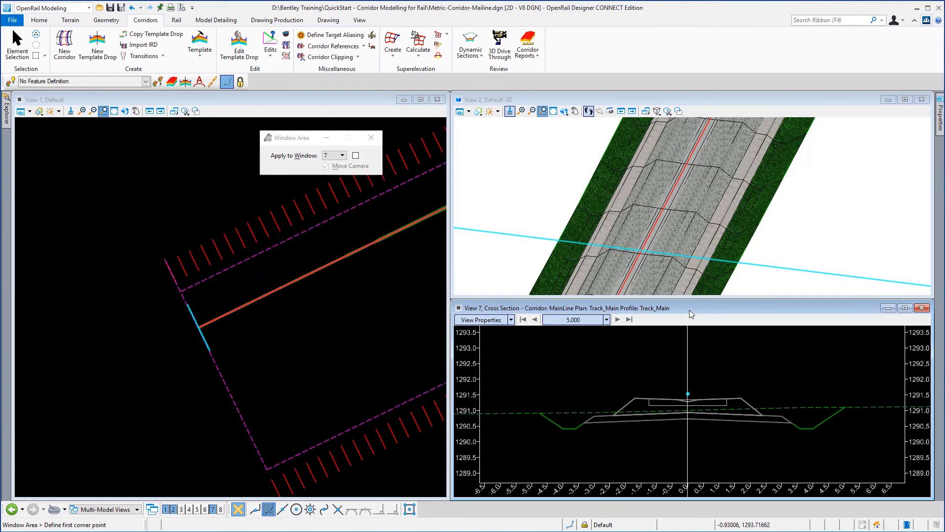
Step the cross section through stations 10 and 15 on to station 25.000
click(617, 319)
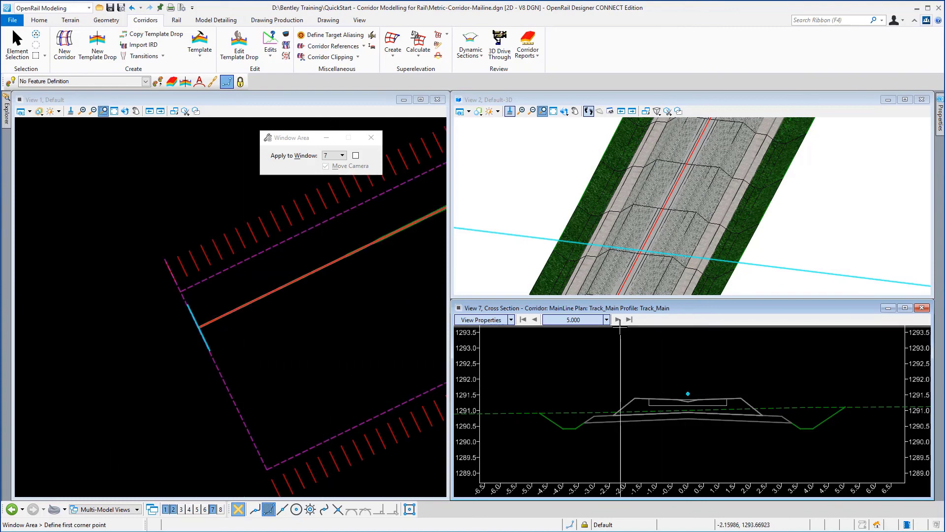
click(617, 319)
click(617, 320)
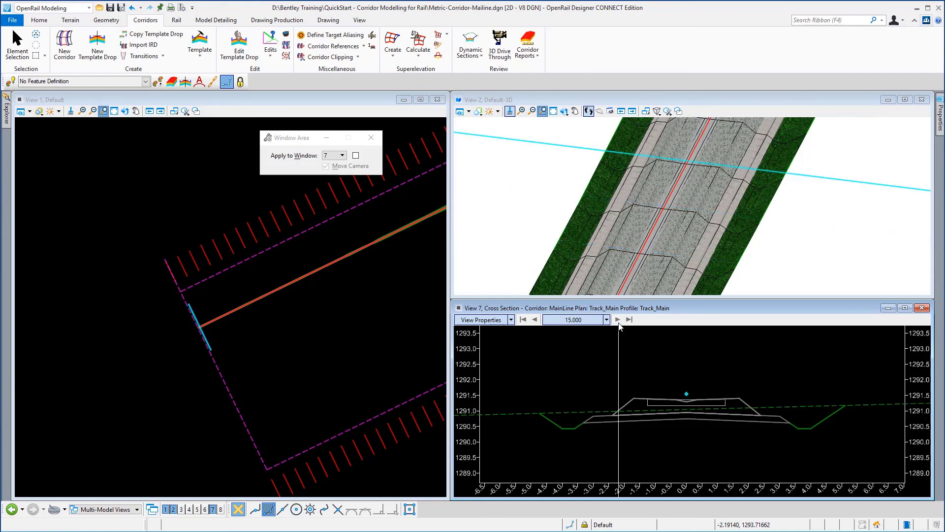
click(618, 323)
click(618, 322)
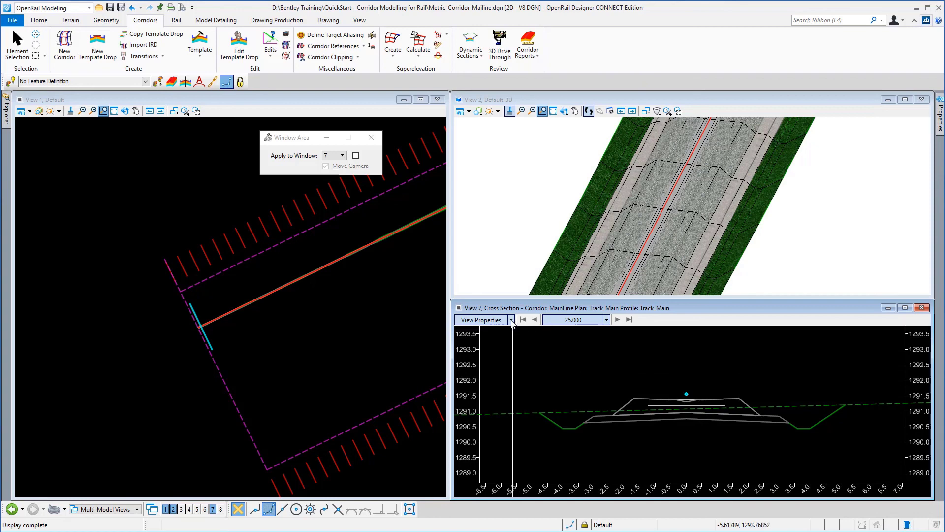
Set the View 7 cross section's vertical exaggeration to 2.0 in its view properties
click(512, 320)
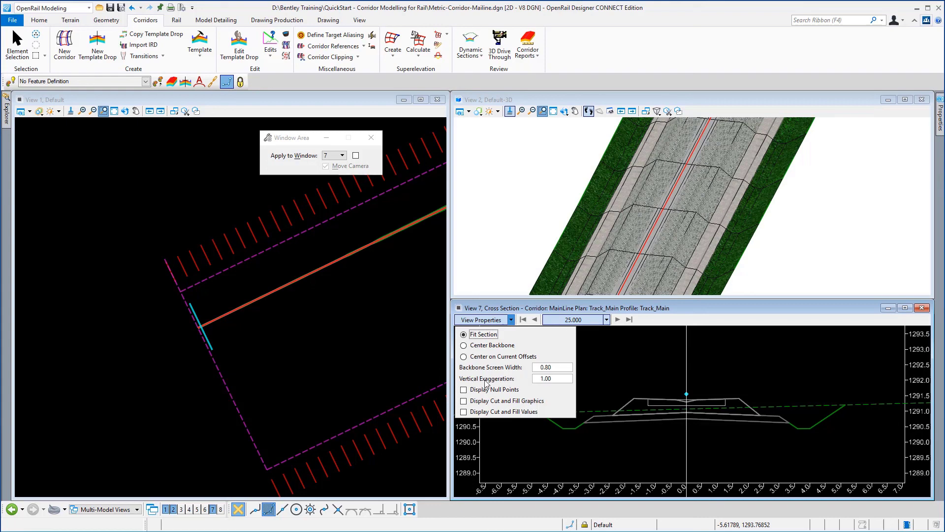
click(534, 379)
text(25)
text(.0)
key(Return)
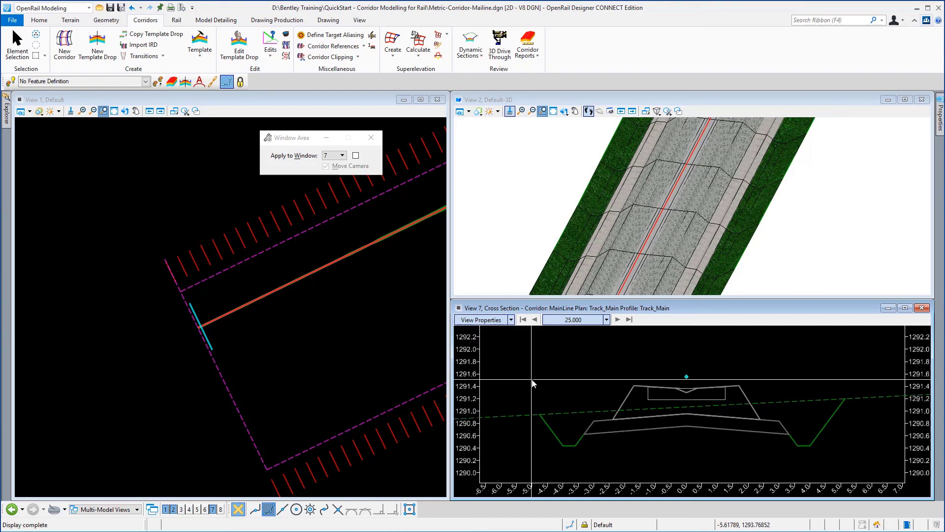